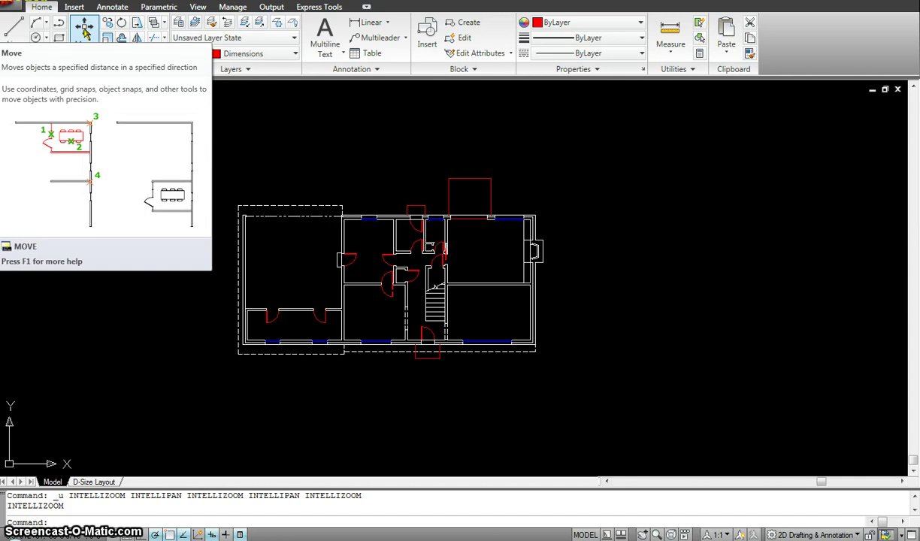
Cancel pending commands and zoom in on the small lower-left room.
click(329, 128)
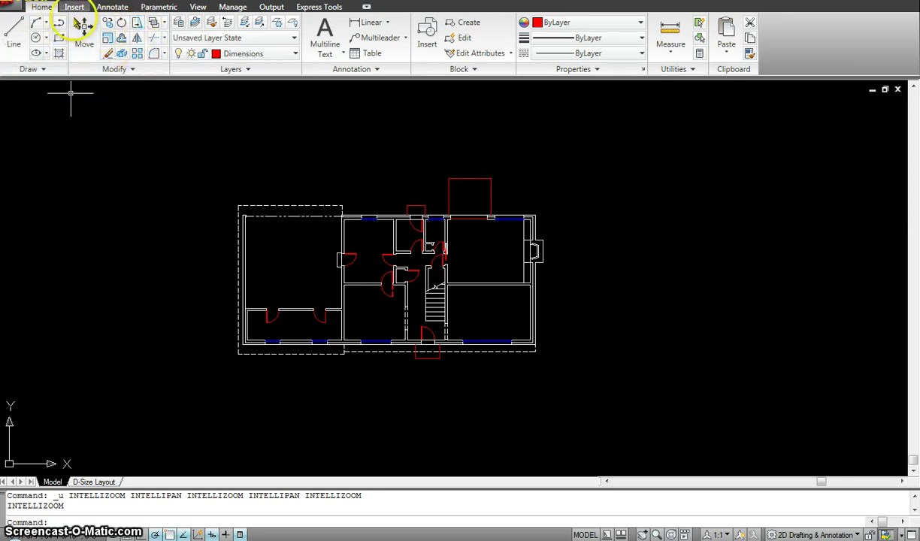
key(Escape)
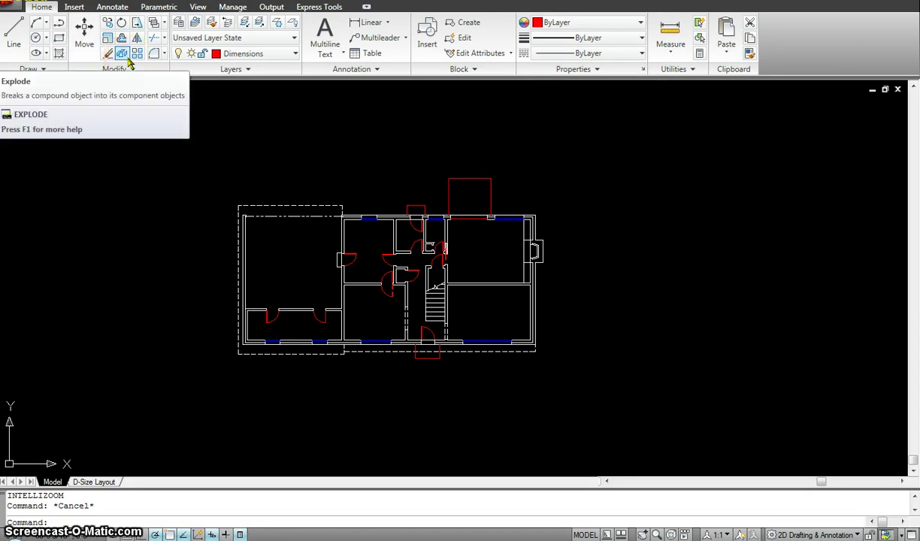
key(Escape)
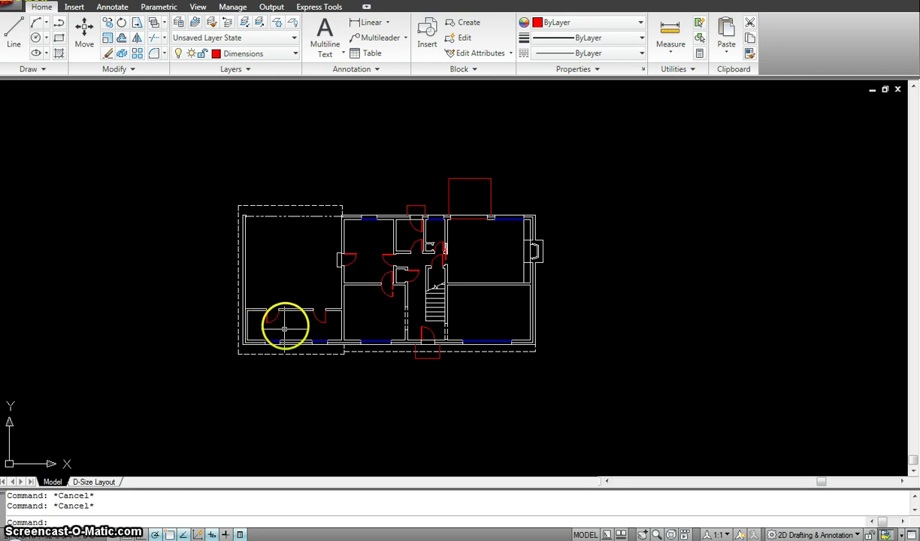
scroll(285, 324, up, 3)
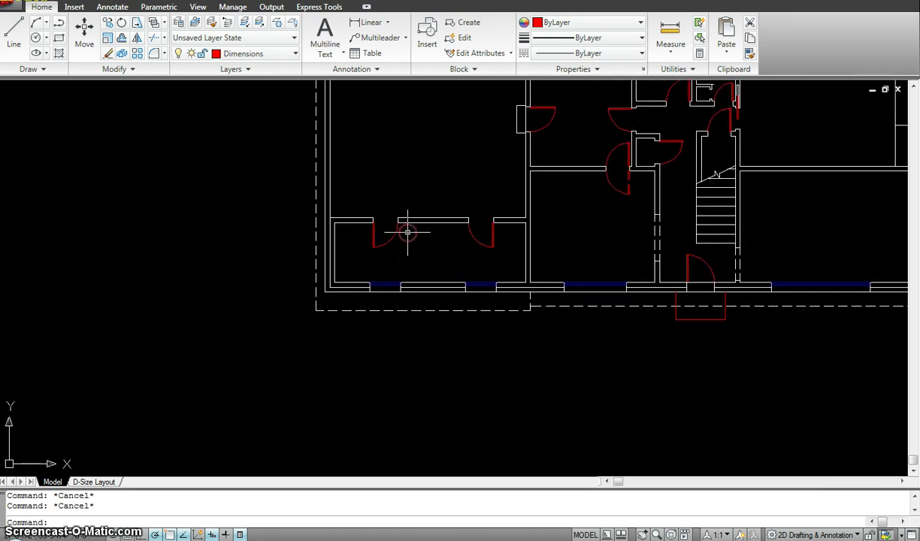
scroll(429, 210, down, 1)
scroll(419, 220, up, 1)
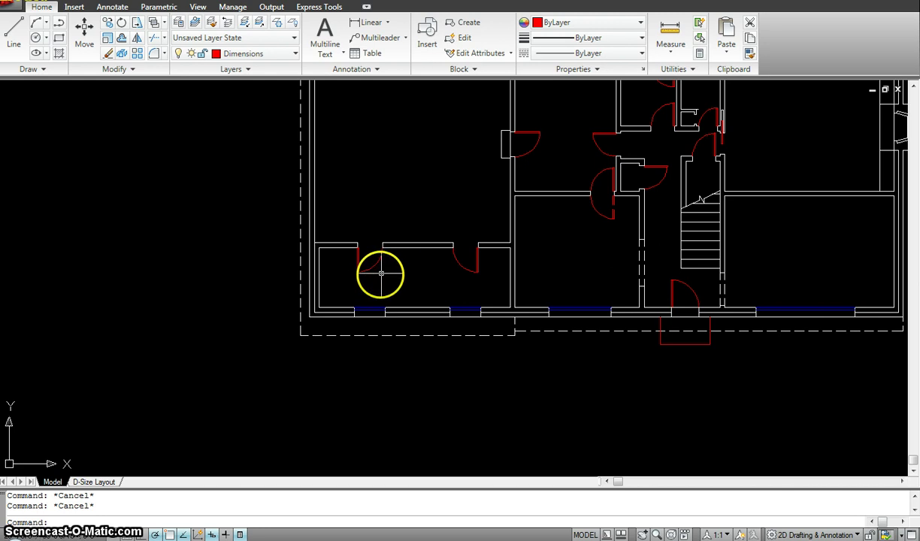
Move the room's left door further left, then undo the move so it returns.
click(89, 45)
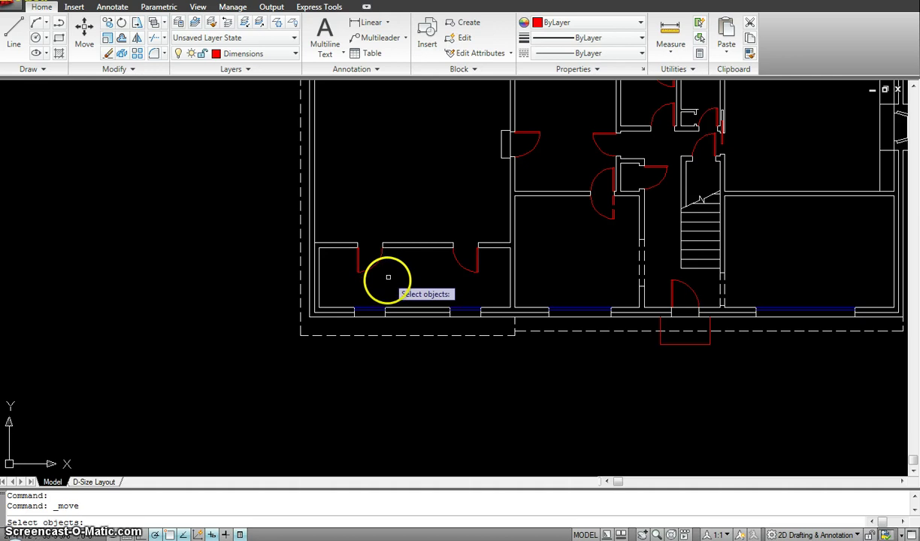
click(359, 259)
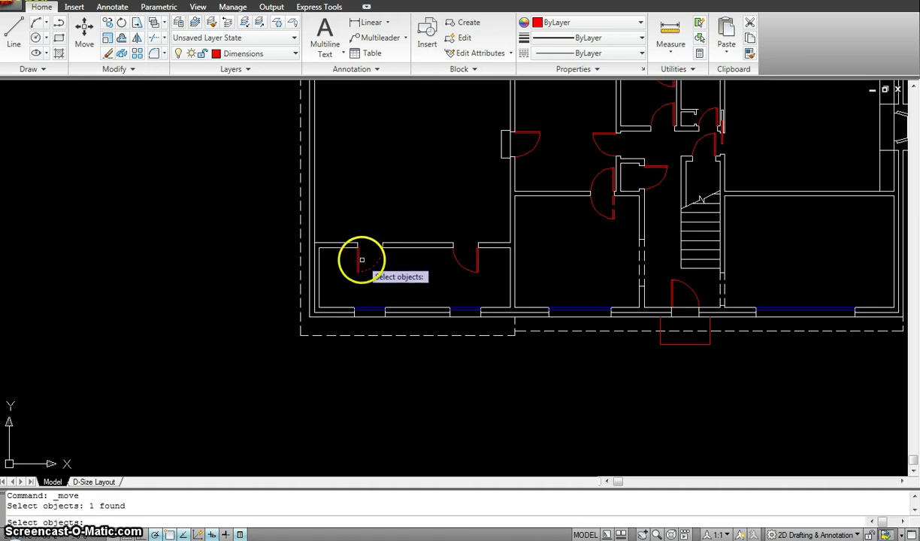
click(358, 260)
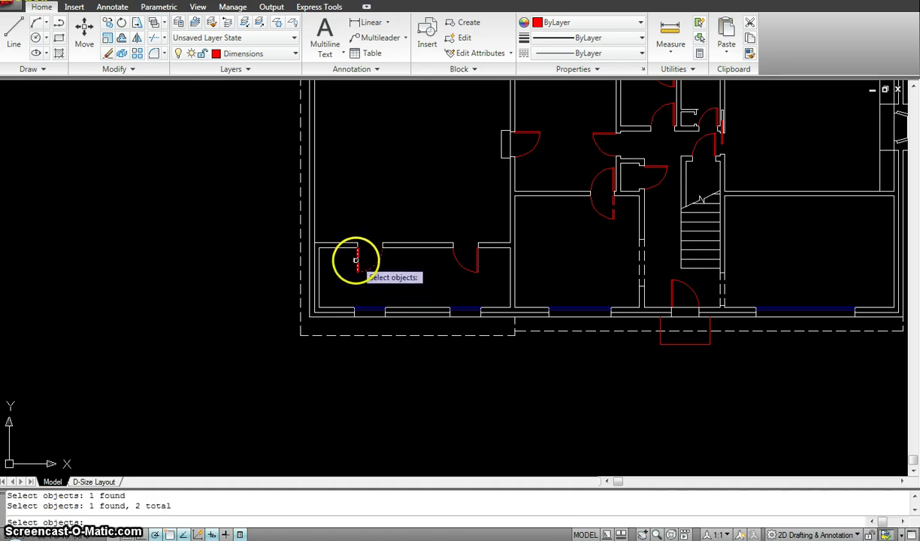
click(351, 263)
right_click(360, 286)
click(396, 282)
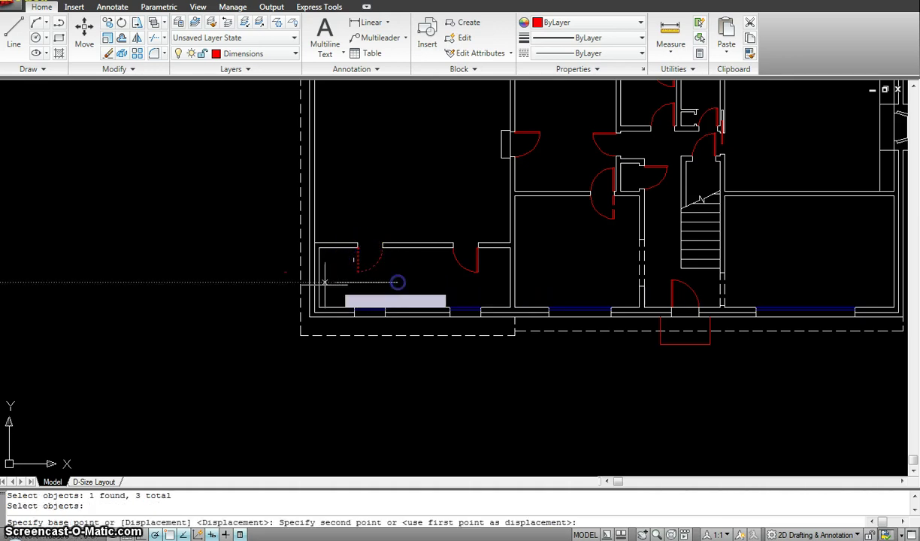
click(129, 294)
key(ctrl+z)
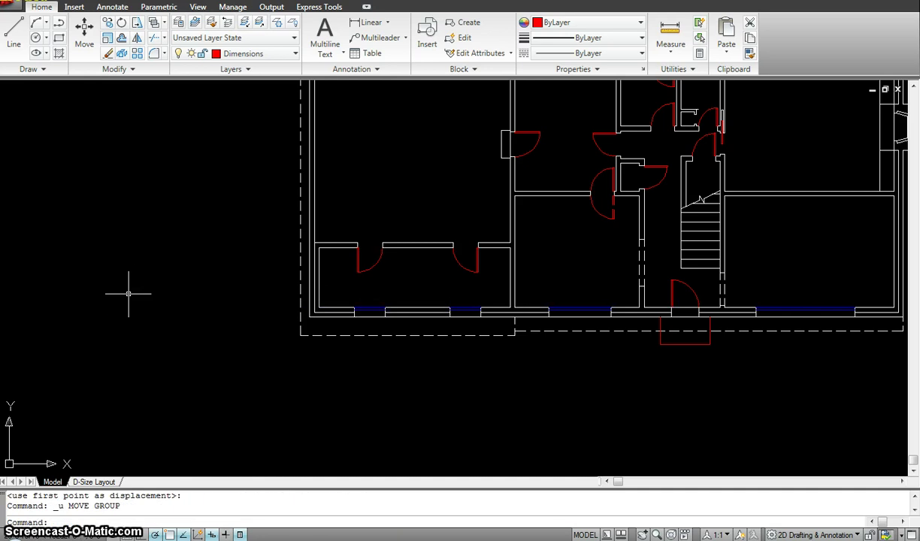
key(Escape)
key(Escape)
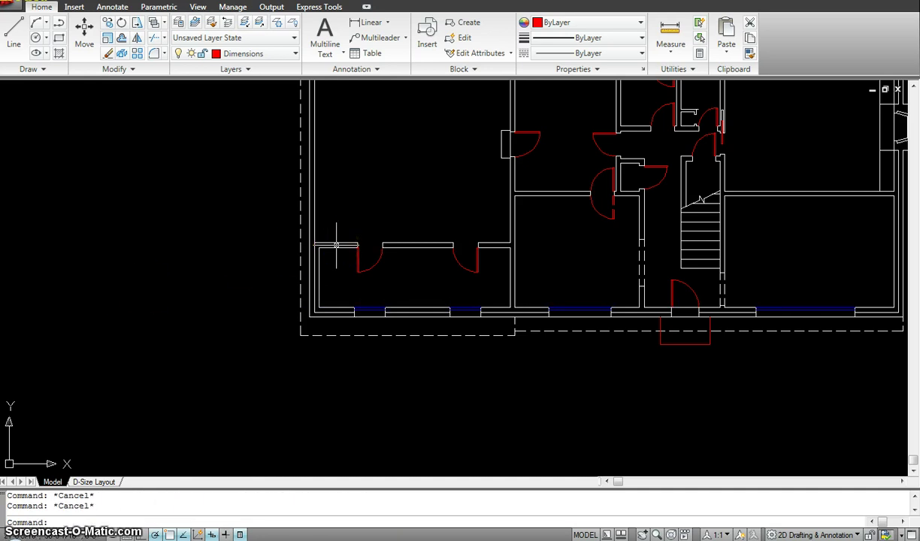
mouse_move(336, 245)
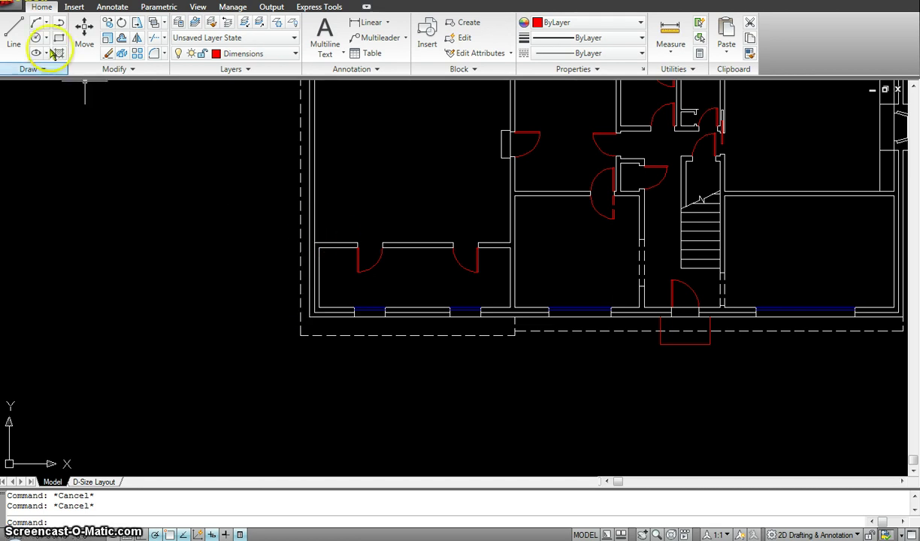
click(84, 34)
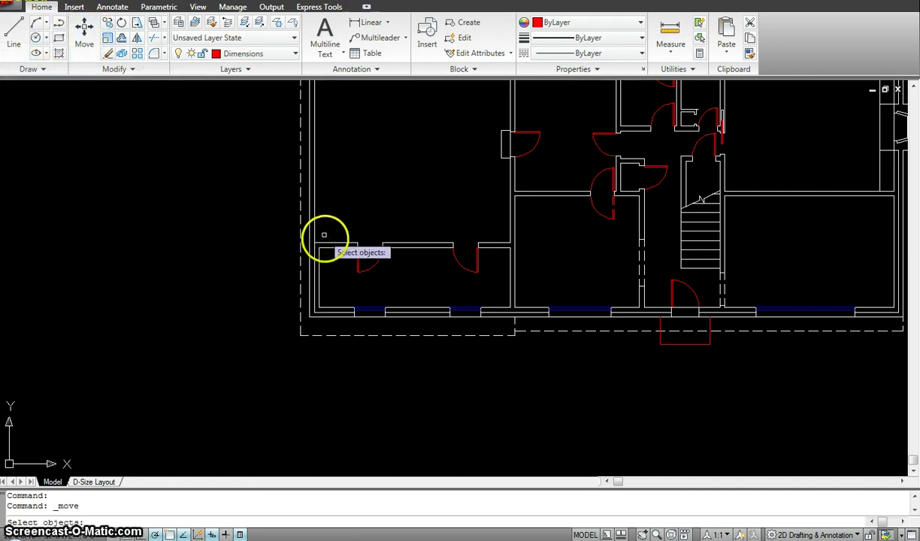
click(389, 278)
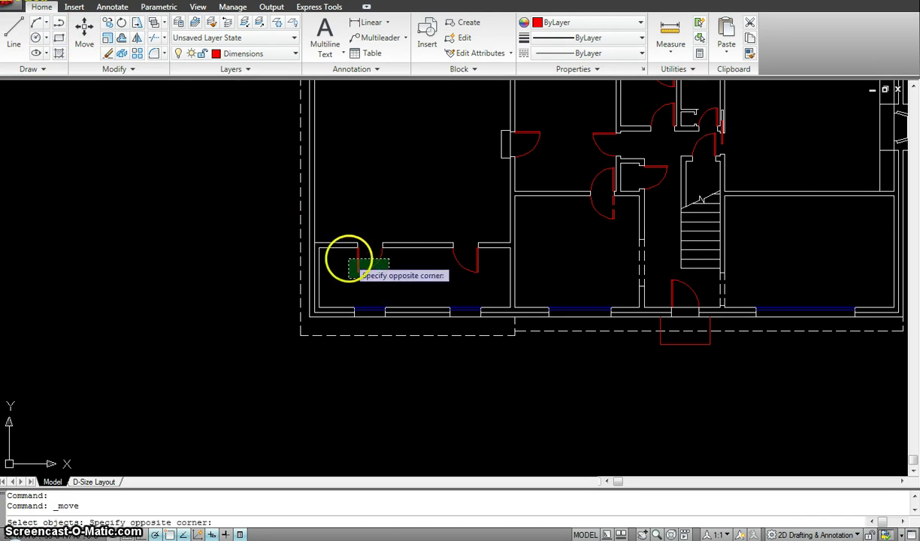
click(348, 259)
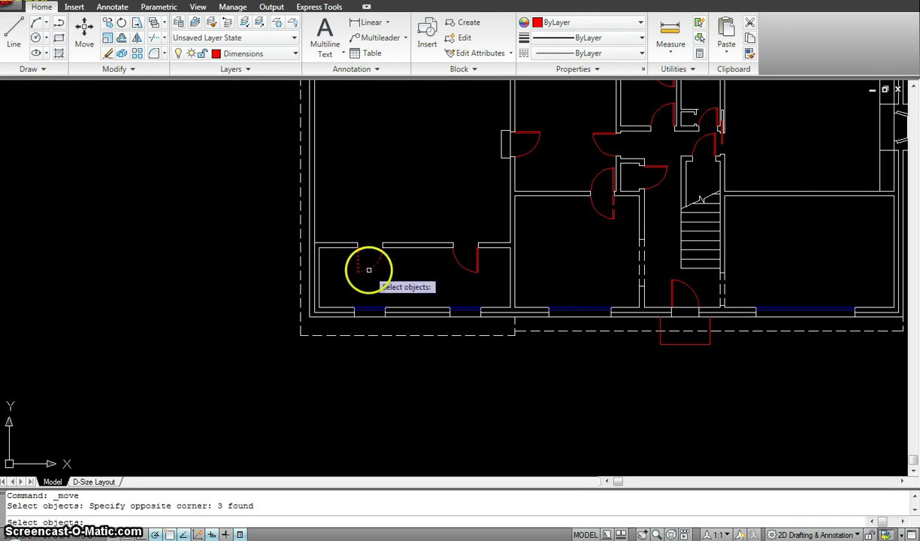
key(Escape)
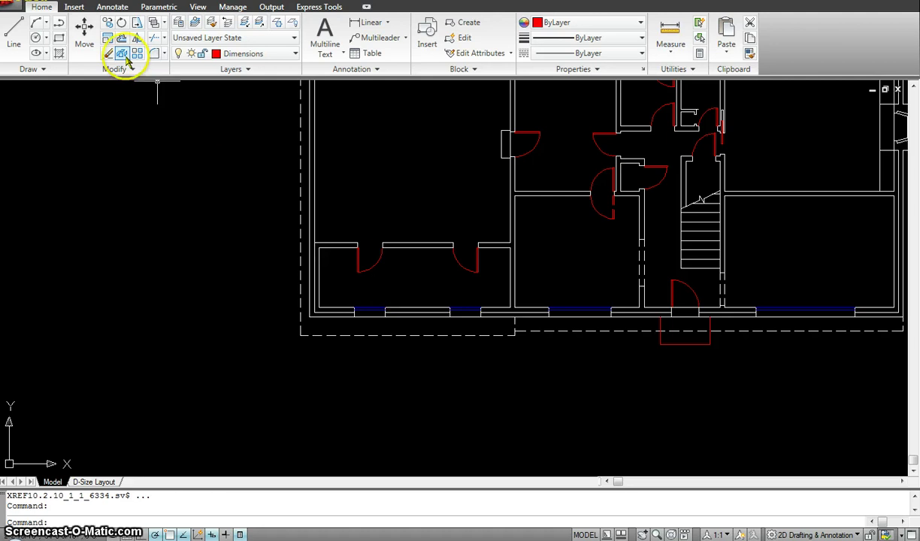
click(82, 37)
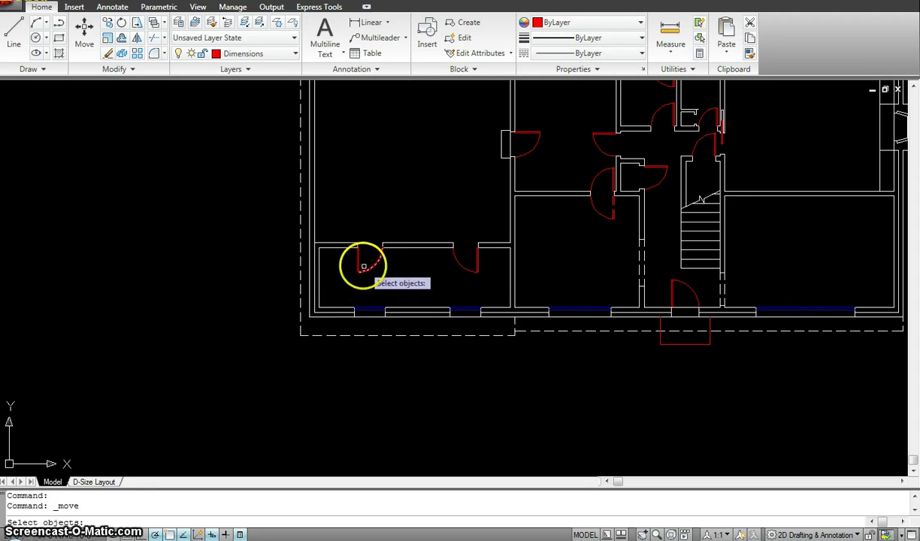
click(396, 290)
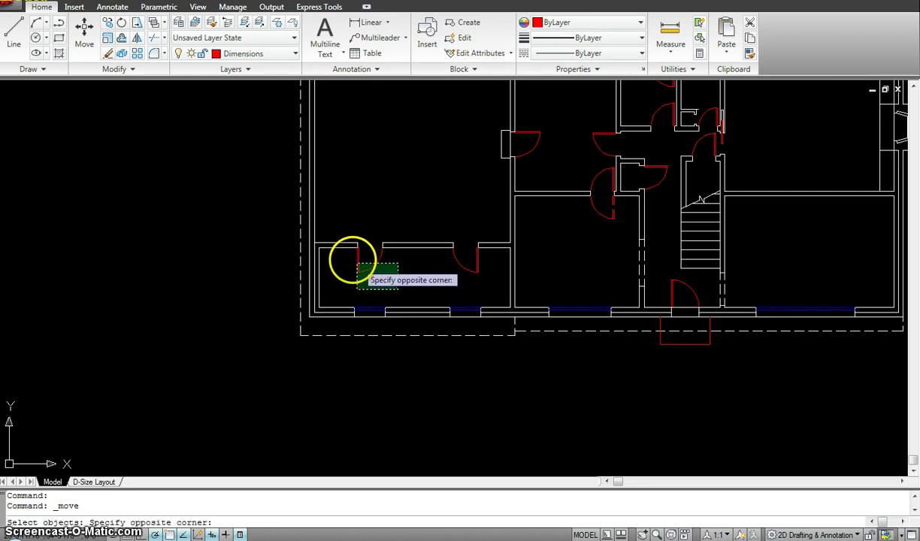
click(348, 257)
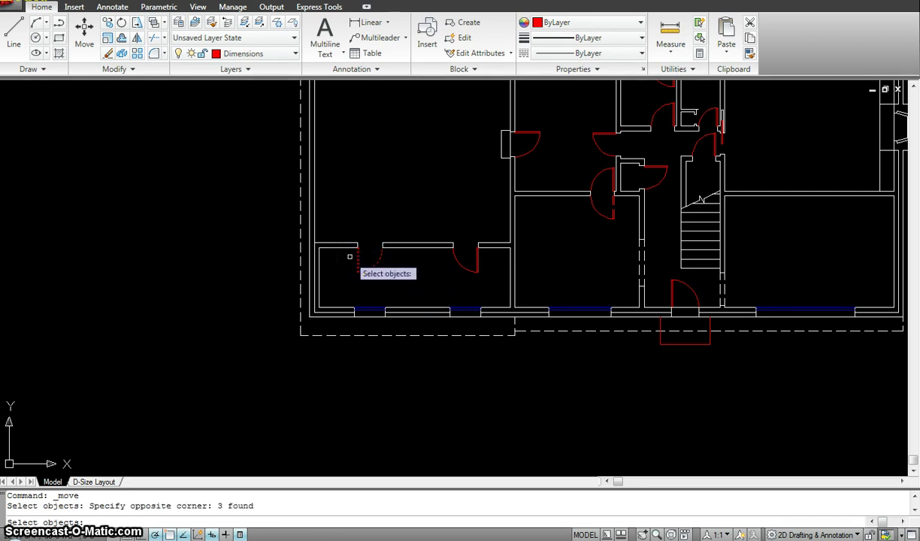
key(Escape)
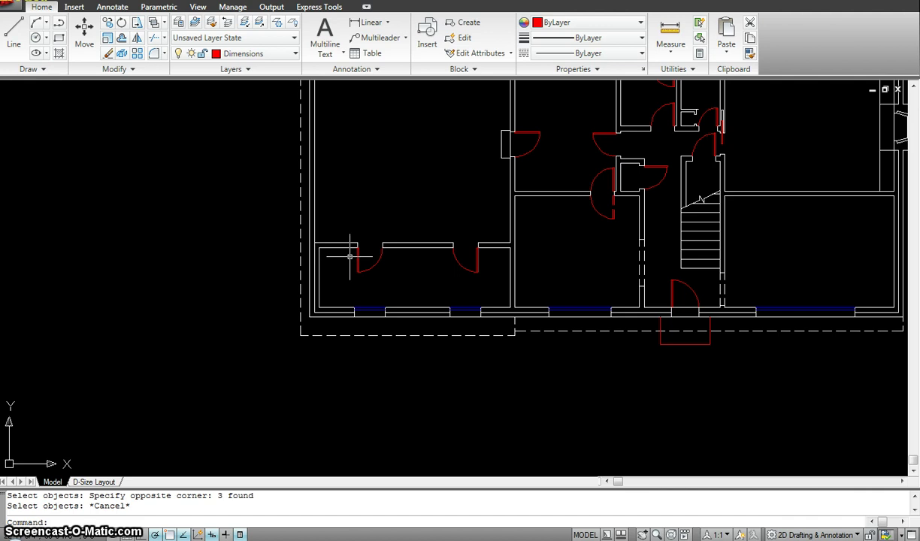
click(84, 33)
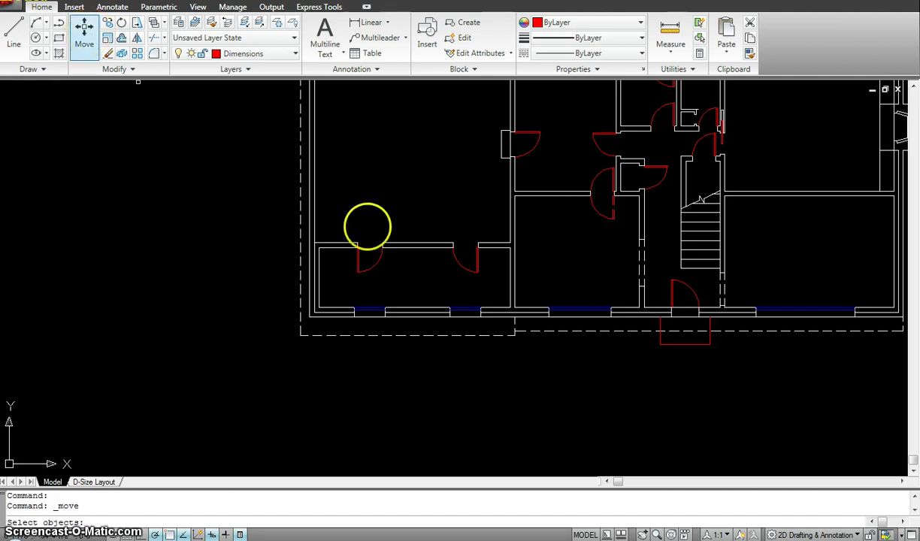
click(336, 218)
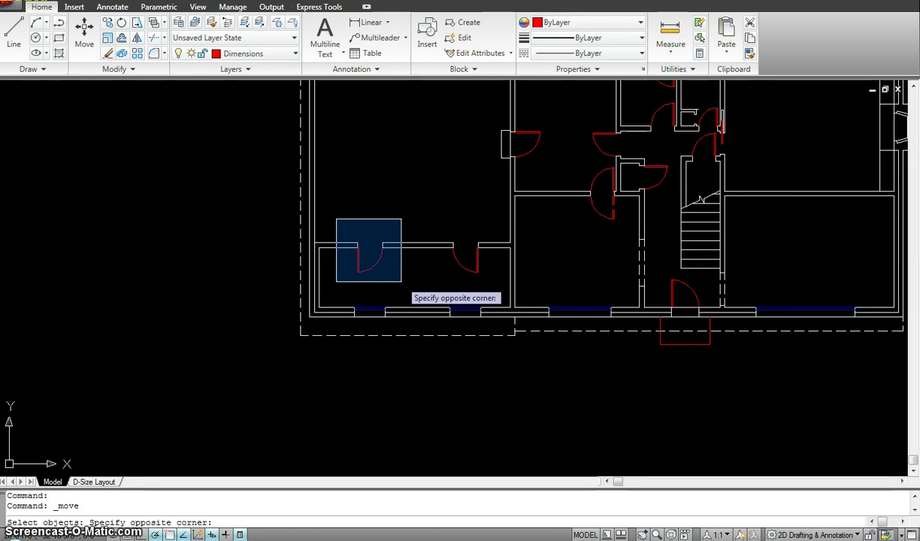
click(401, 281)
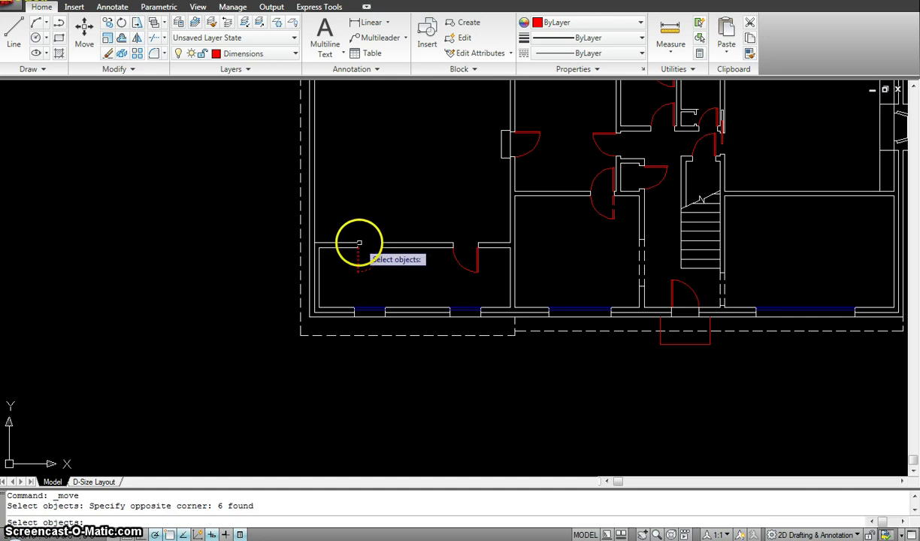
key(Escape)
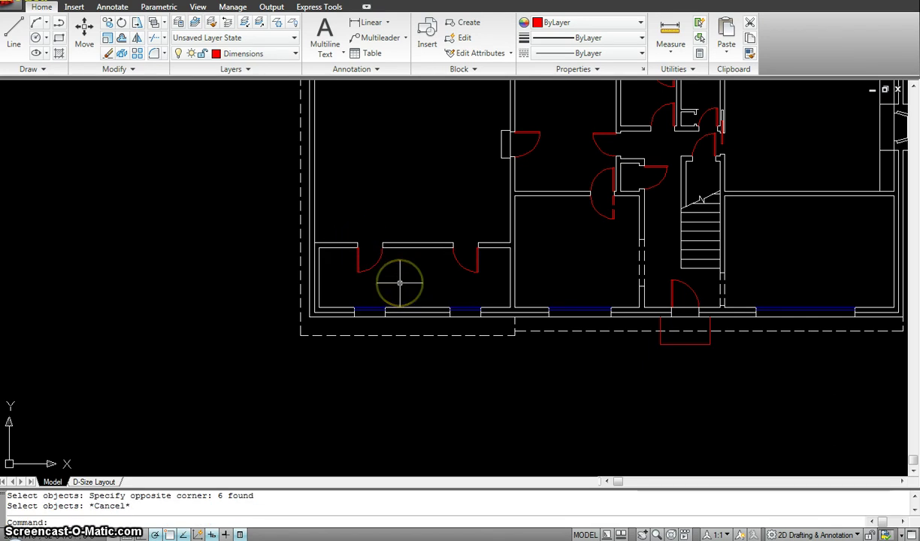
key(space)
click(397, 286)
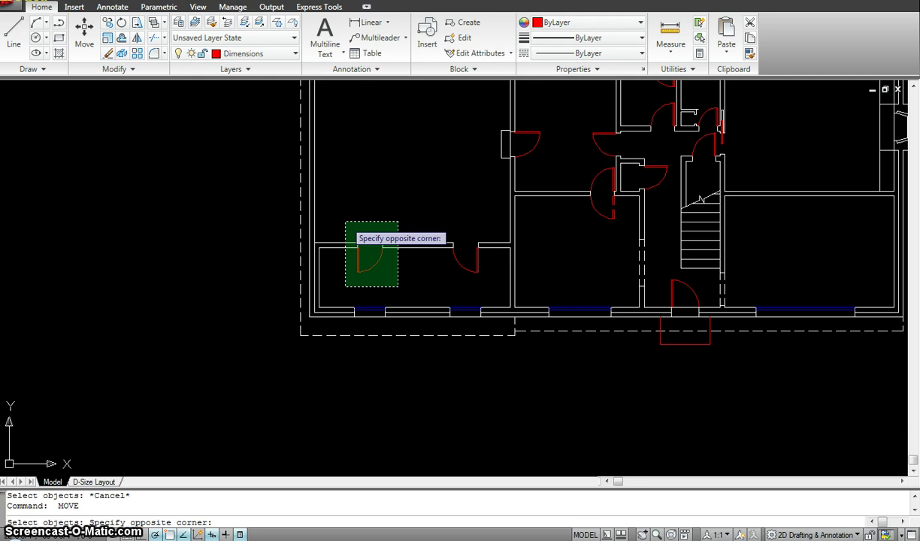
click(345, 221)
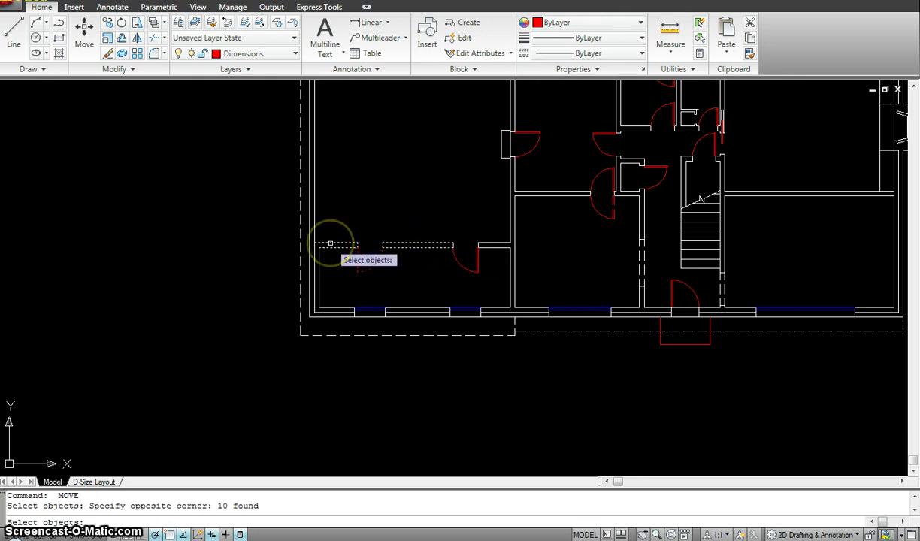
key(Escape)
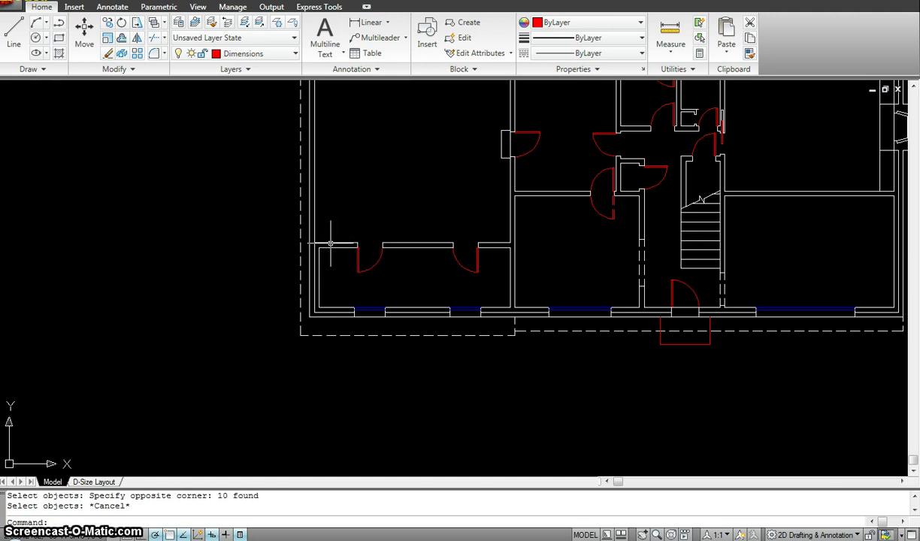
text(m)
key(Return)
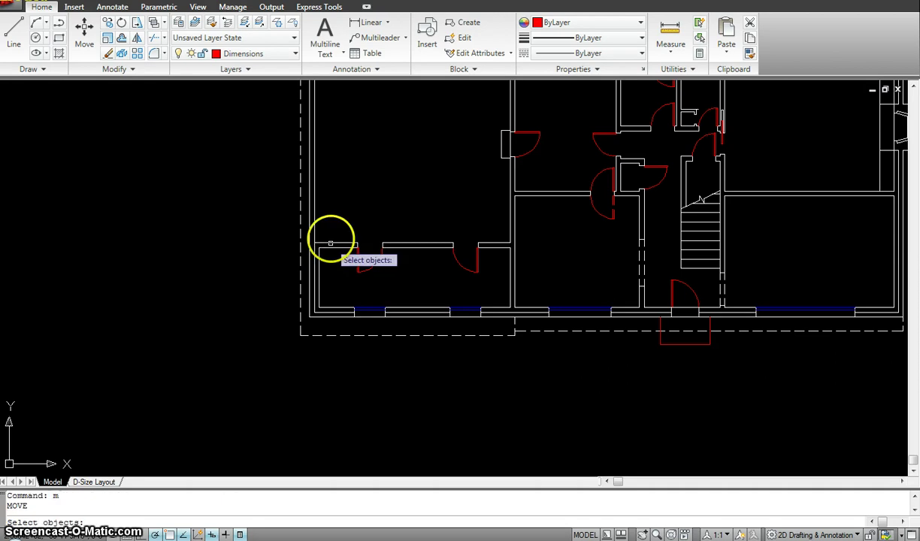
click(347, 229)
click(404, 286)
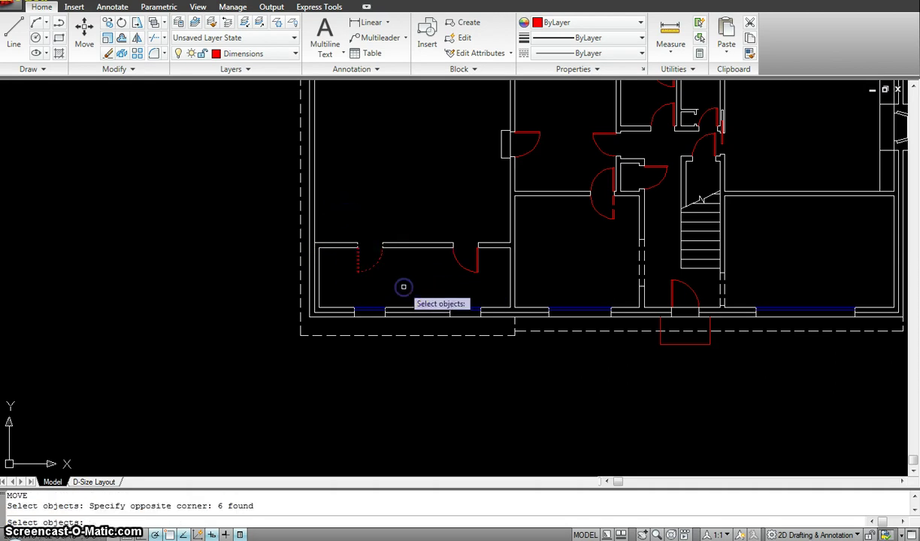
click(349, 302)
click(390, 326)
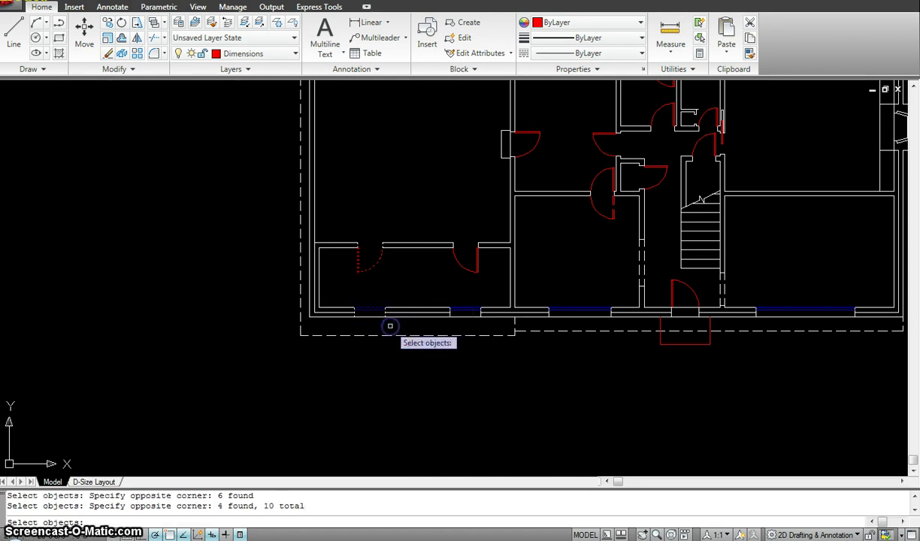
click(445, 219)
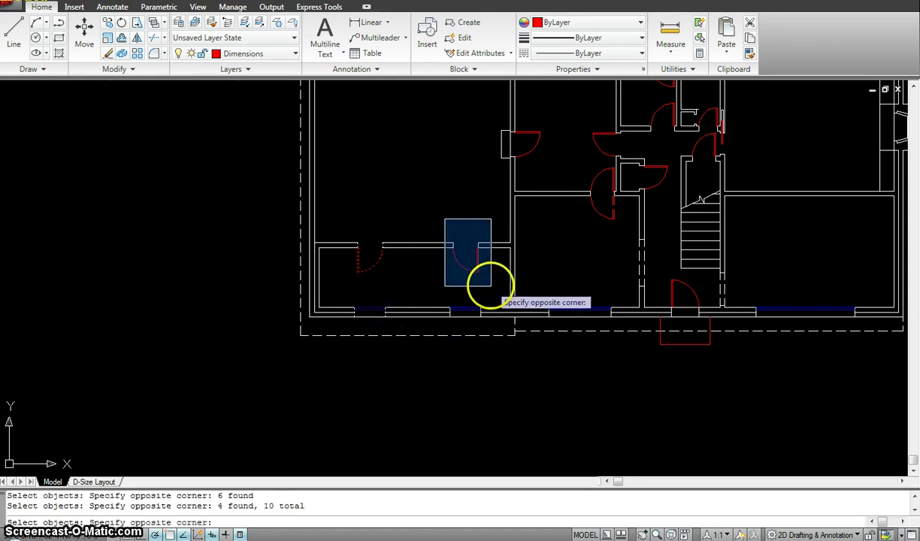
click(490, 285)
middle_drag(597, 242, 469, 179)
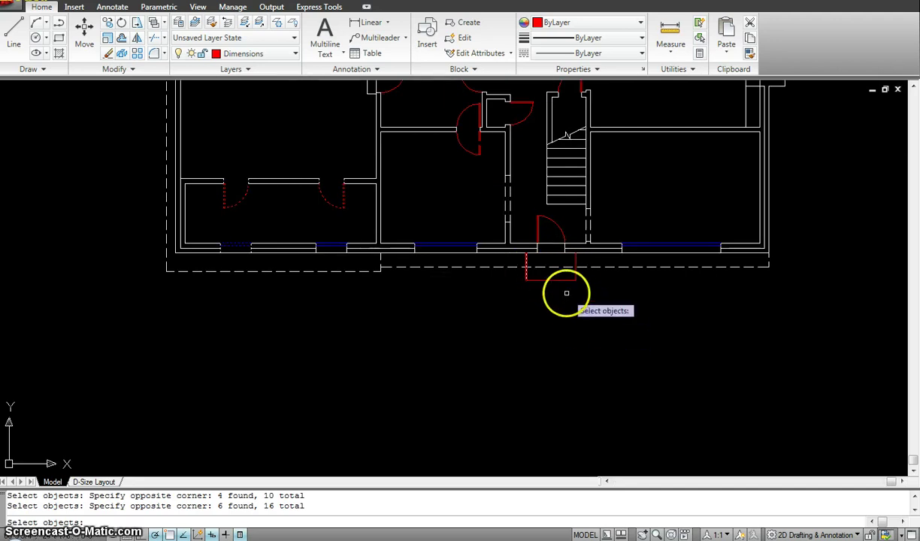
click(598, 306)
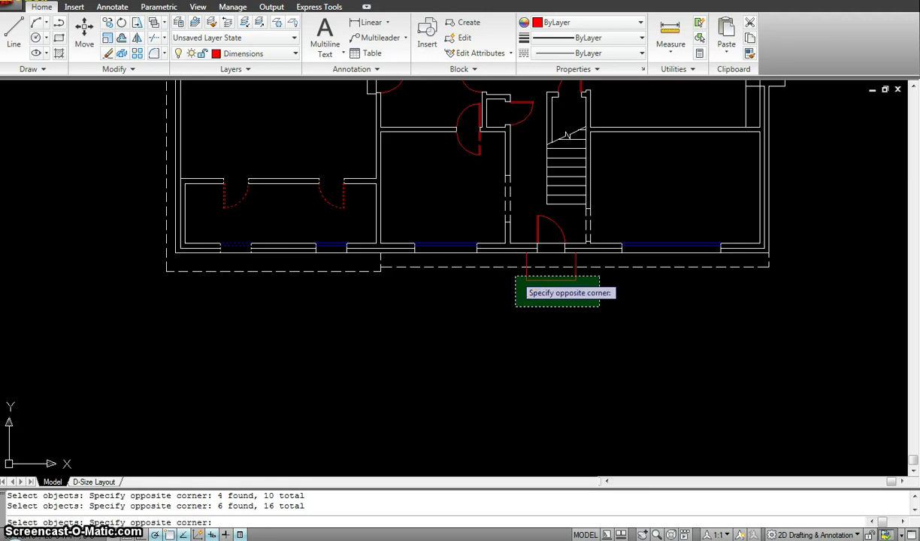
click(515, 277)
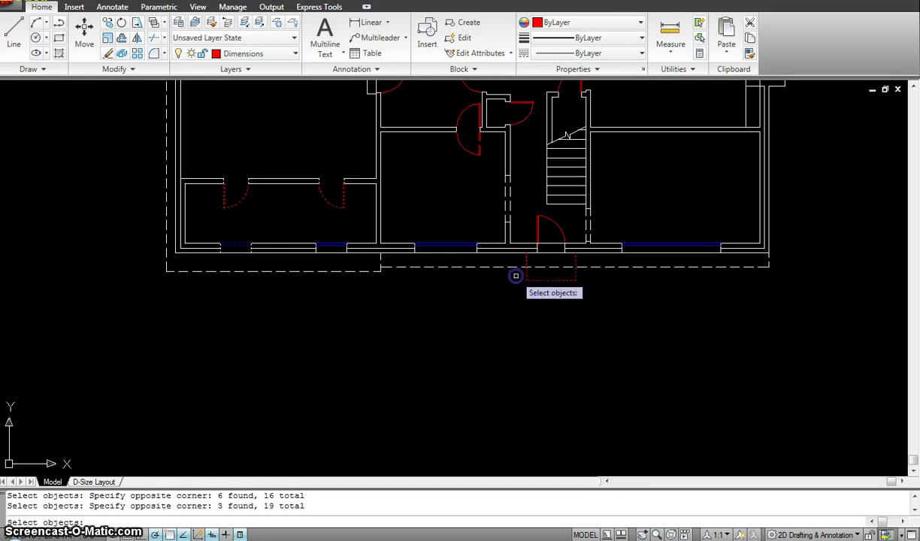
middle_drag(589, 250, 525, 362)
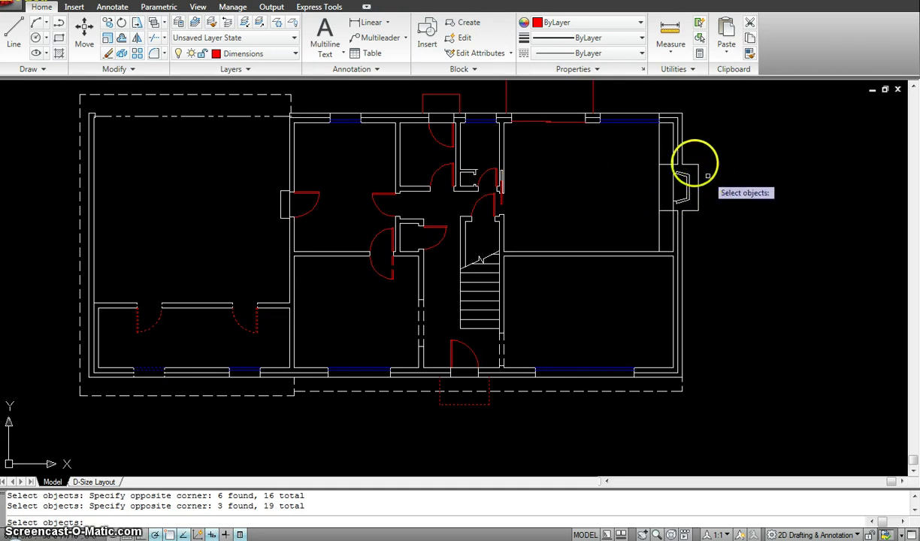
click(646, 150)
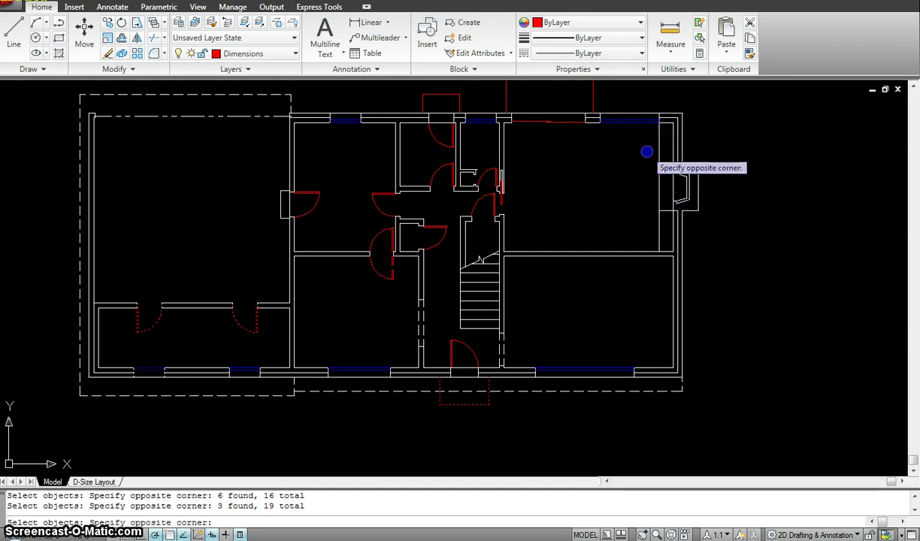
drag(652, 159, 712, 228)
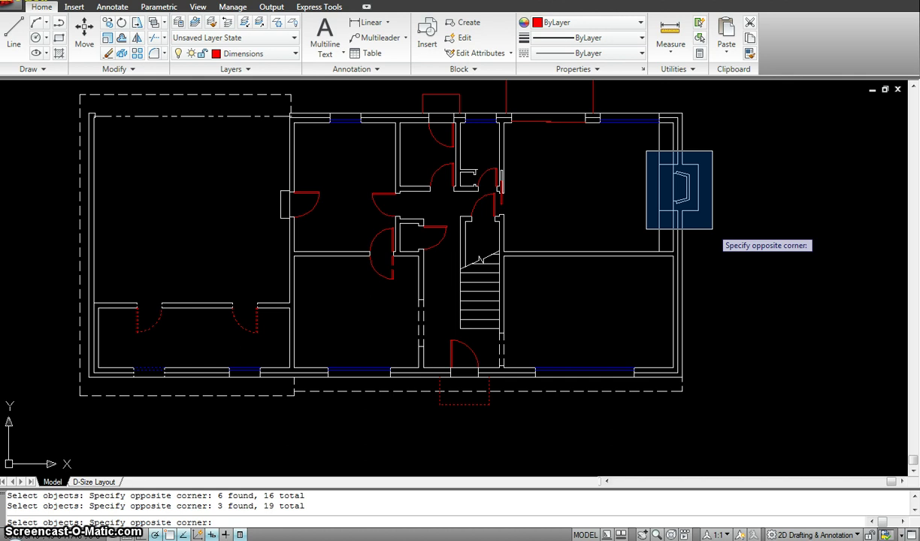
click(712, 229)
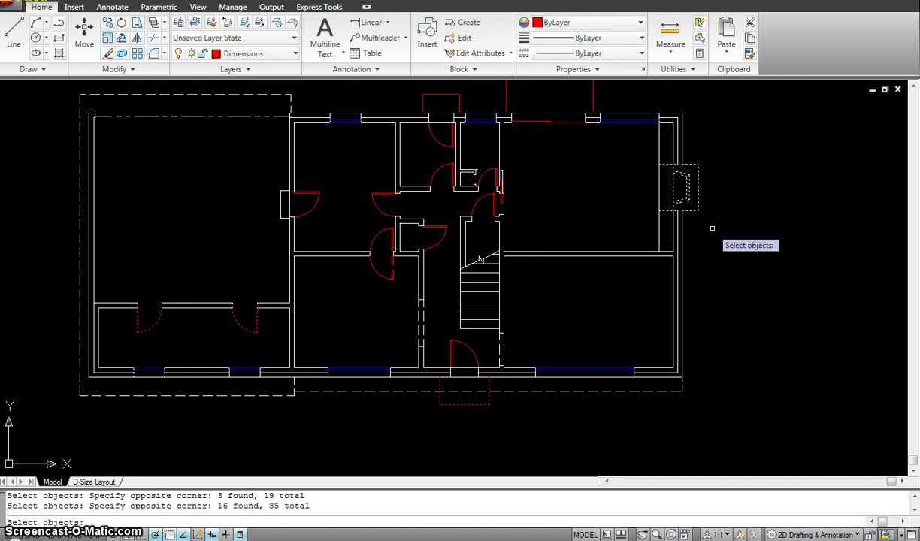
click(731, 217)
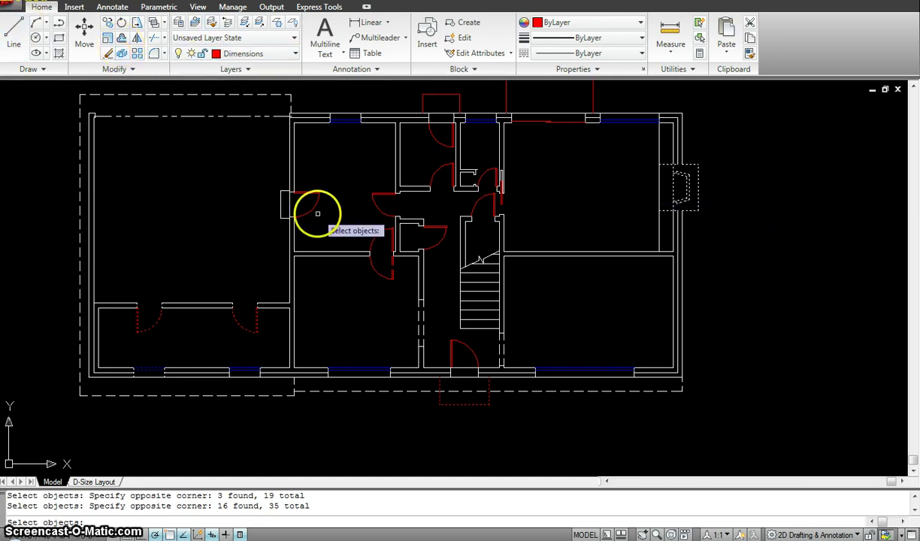
key(Escape)
scroll(342, 229, down, 2)
middle_drag(348, 220, 345, 240)
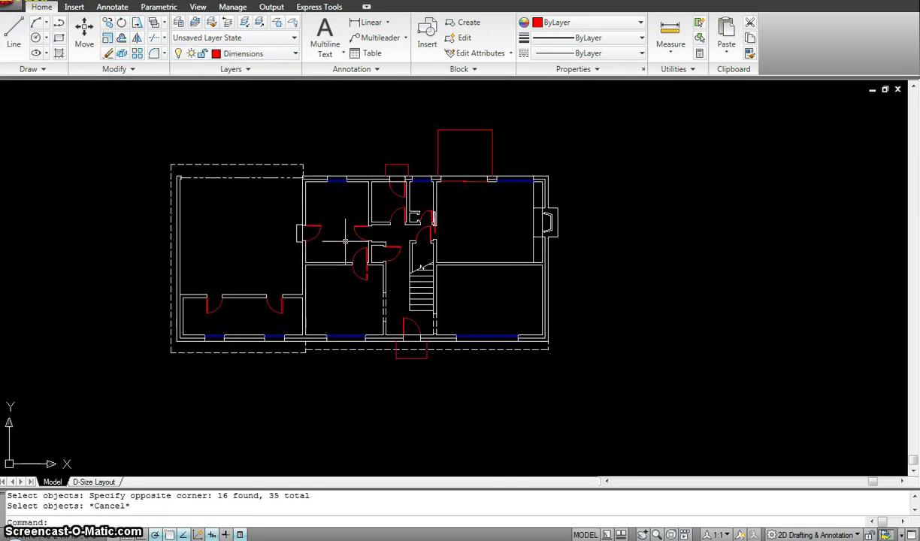
middle_drag(140, 230, 322, 201)
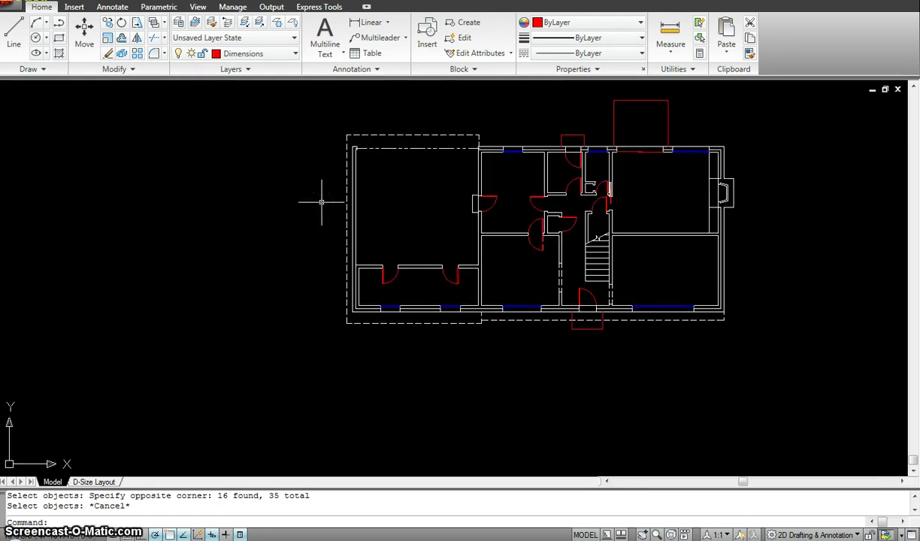
key(Escape)
text(m)
key(Return)
click(303, 205)
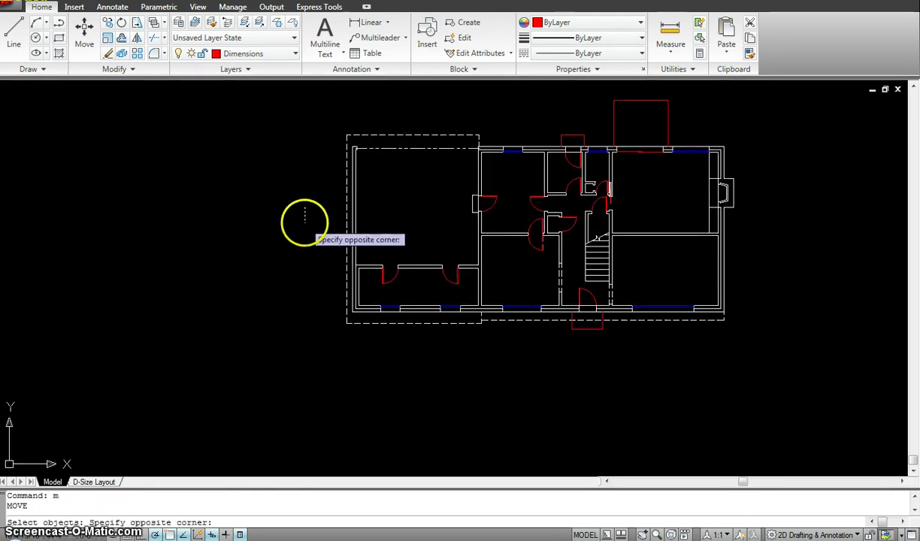
click(304, 218)
click(302, 210)
double_click(286, 210)
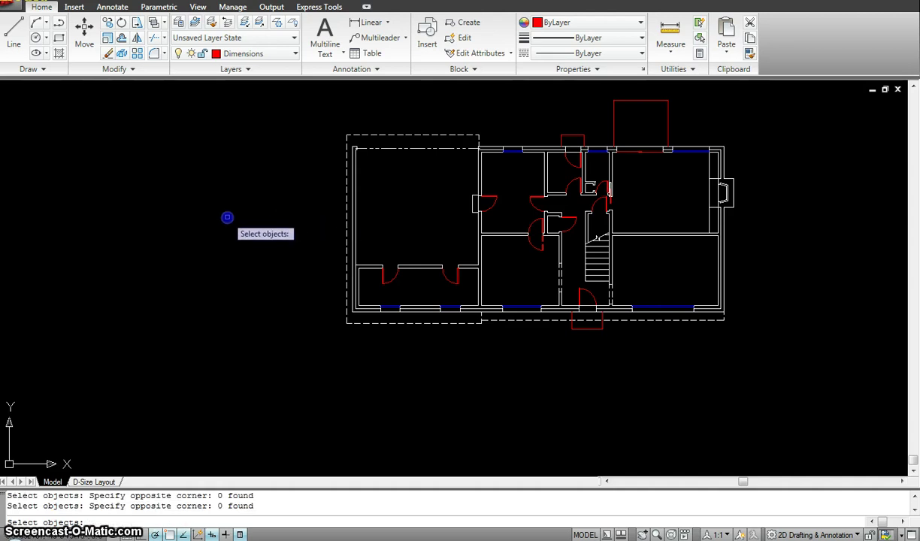
key(Escape)
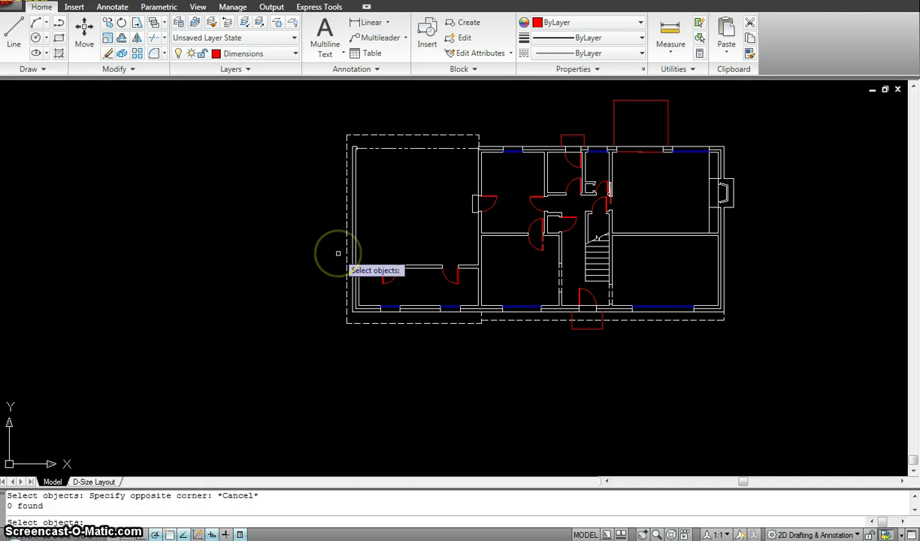
click(297, 289)
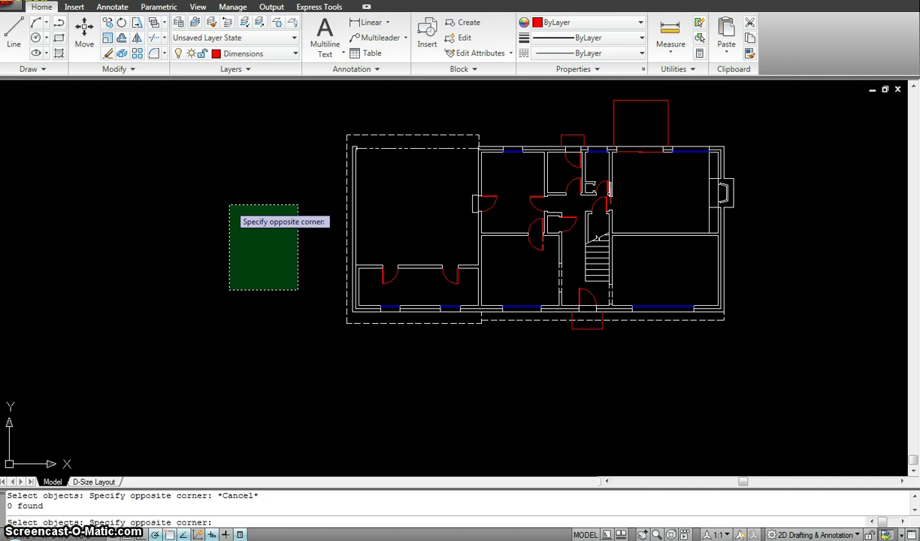
click(229, 205)
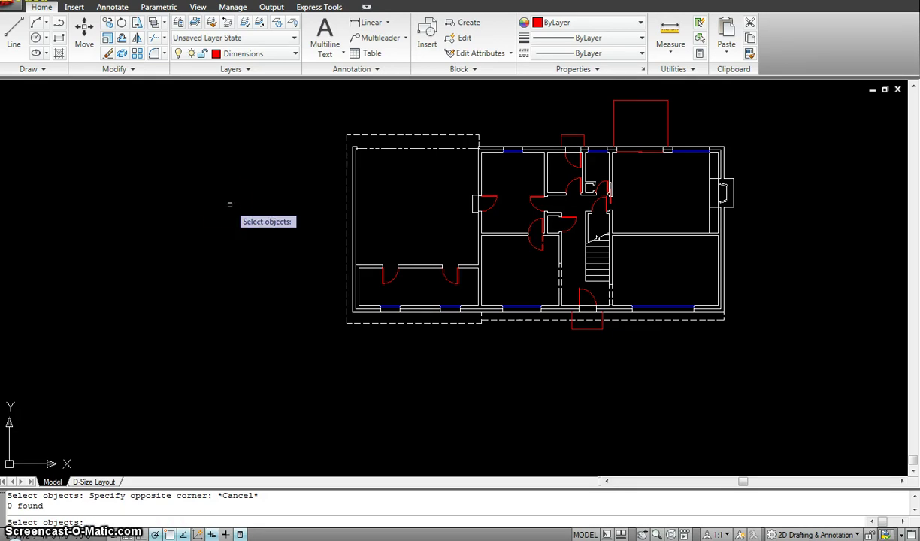
drag(222, 199, 287, 277)
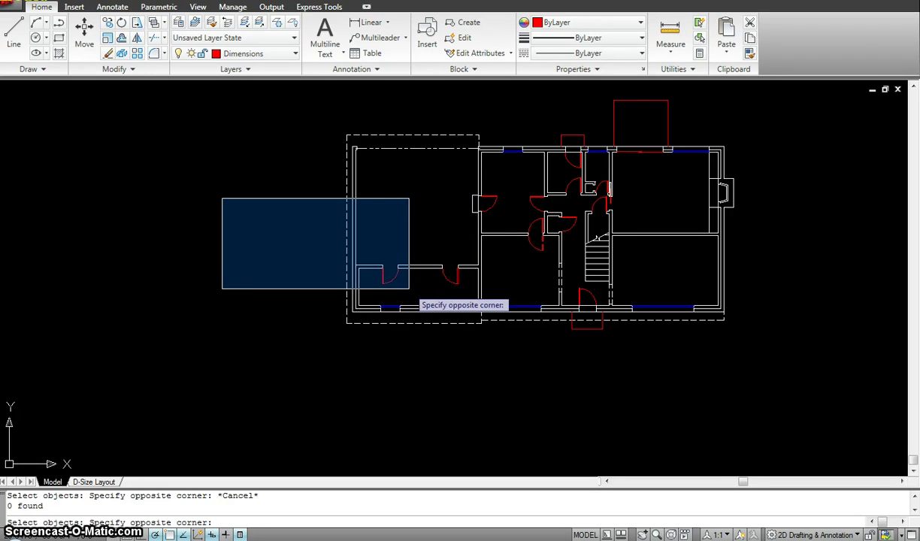
click(409, 288)
click(362, 264)
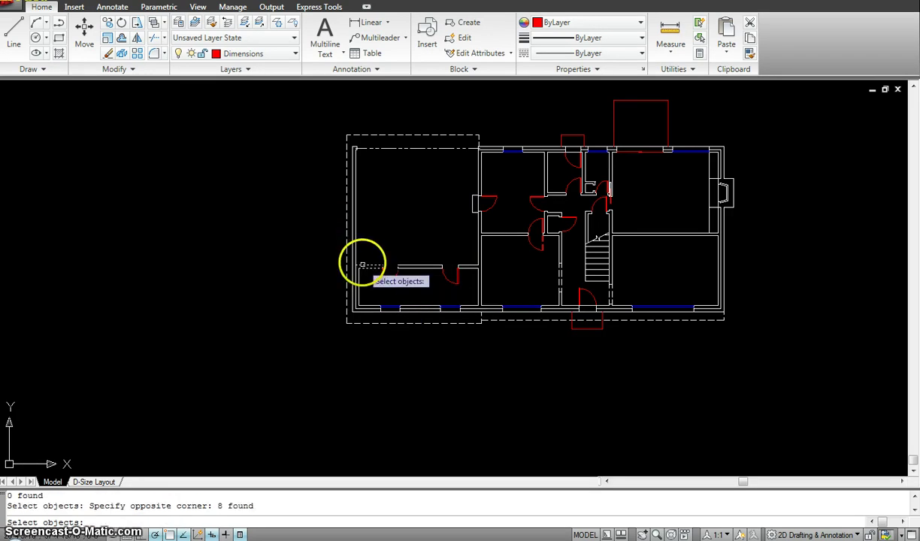
key(Escape)
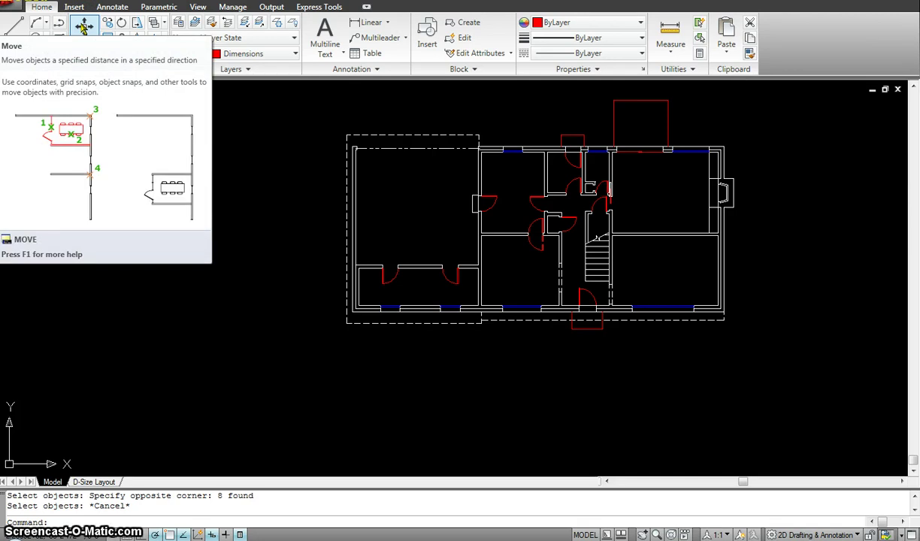
Move the small room's top wall and its two doors about 4'-4 1/4" straight up.
click(83, 27)
click(84, 27)
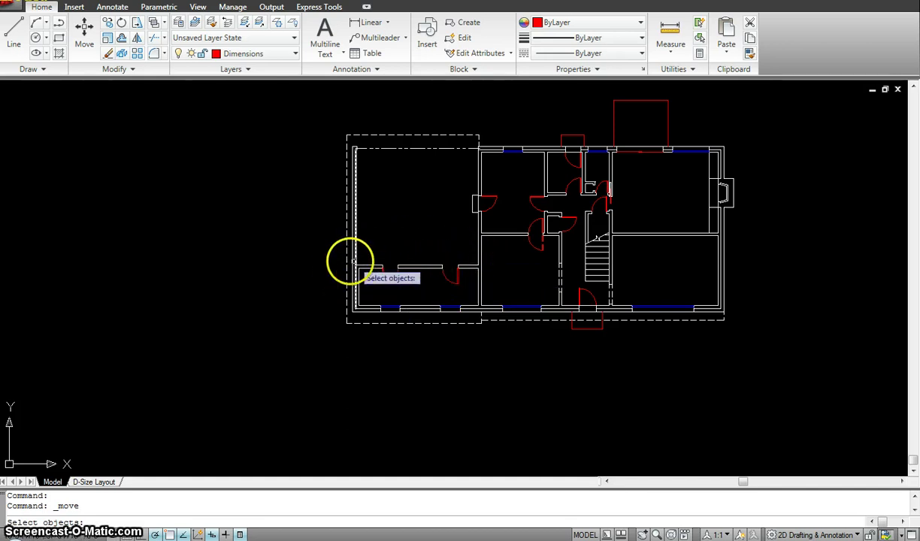
click(330, 252)
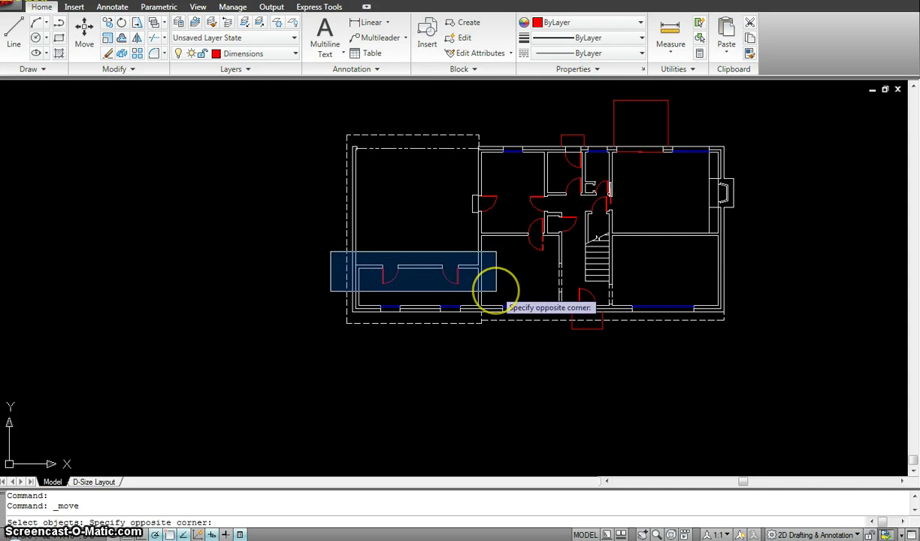
click(495, 291)
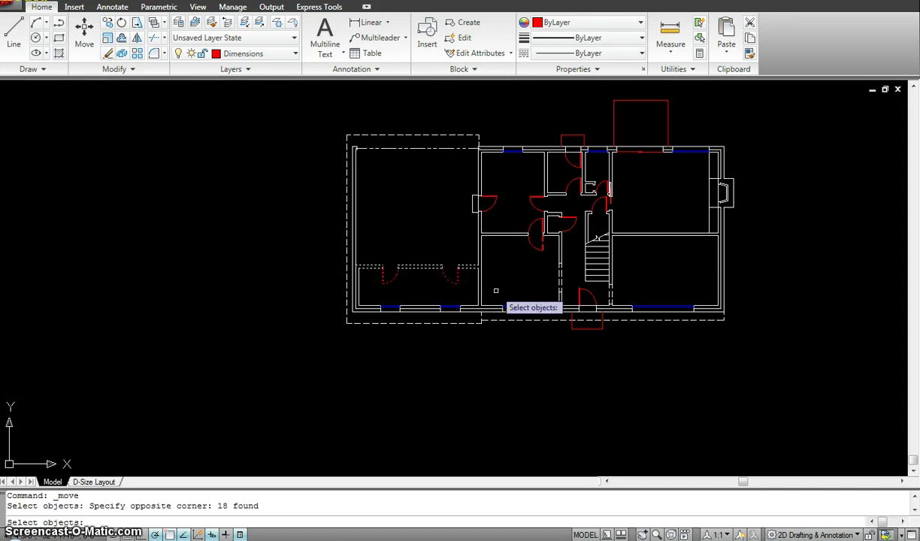
key(Return)
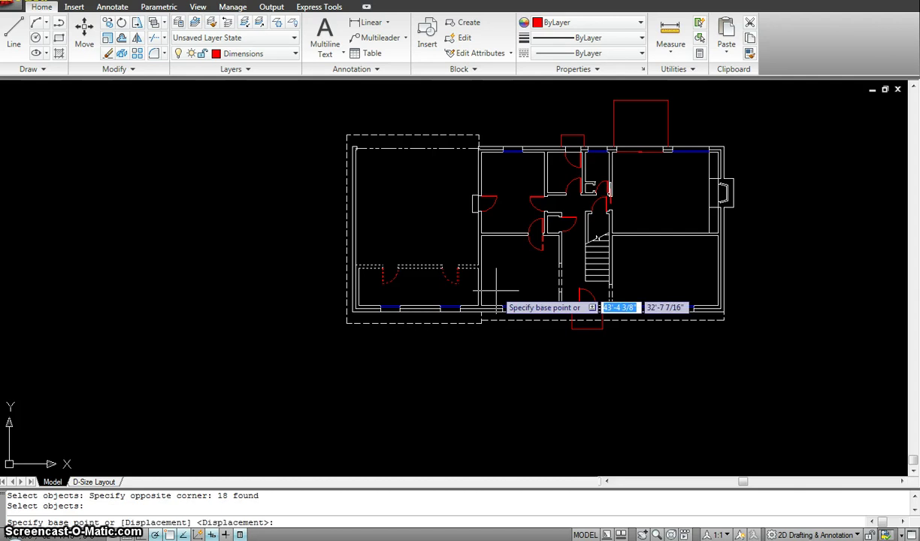
scroll(487, 276, up, 6)
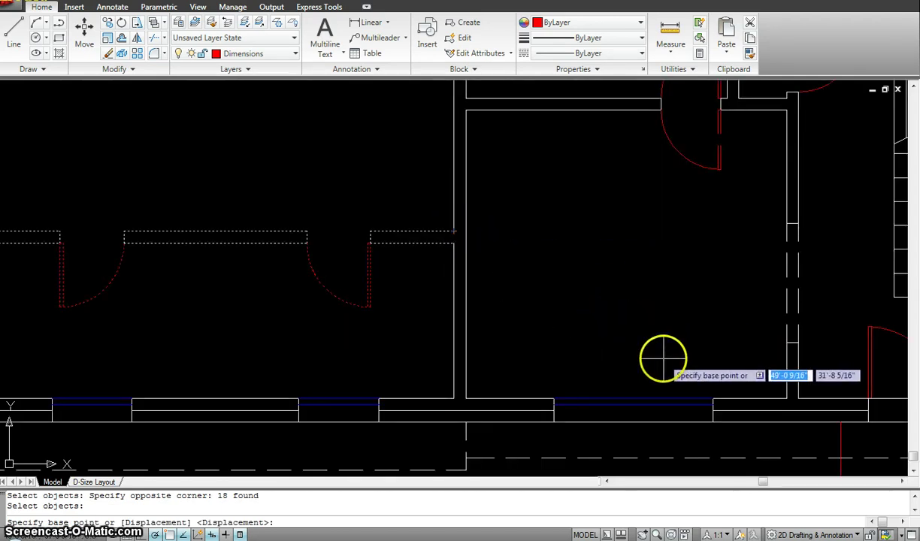
click(453, 232)
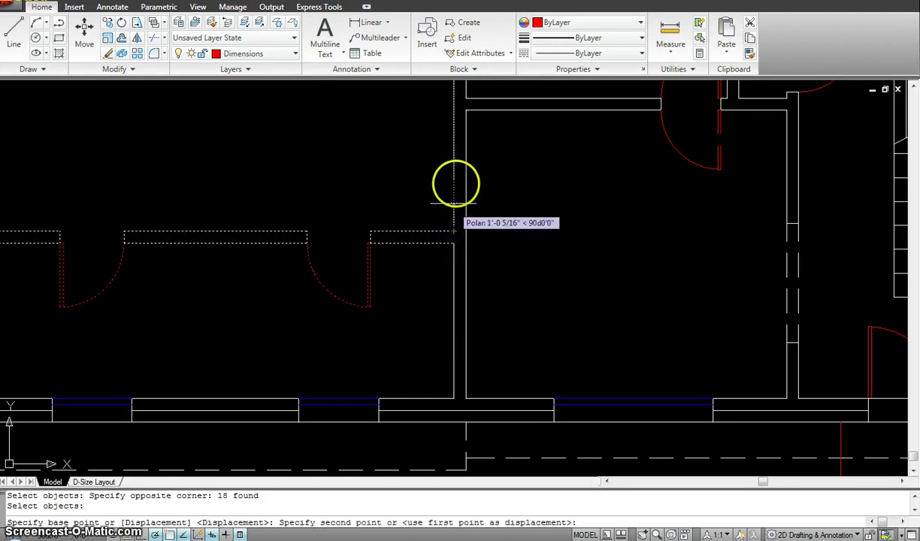
click(454, 128)
scroll(327, 264, down, 4)
scroll(327, 264, up, 2)
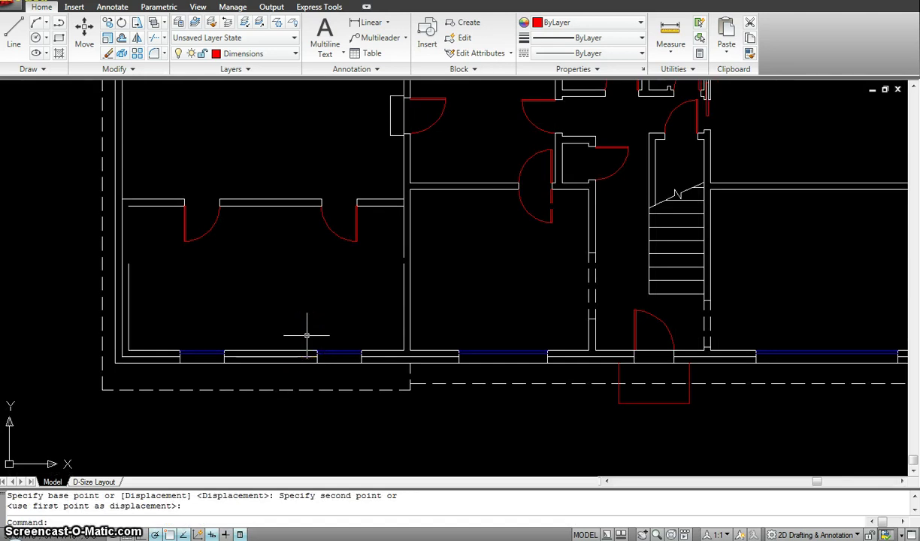
key(ctrl+z)
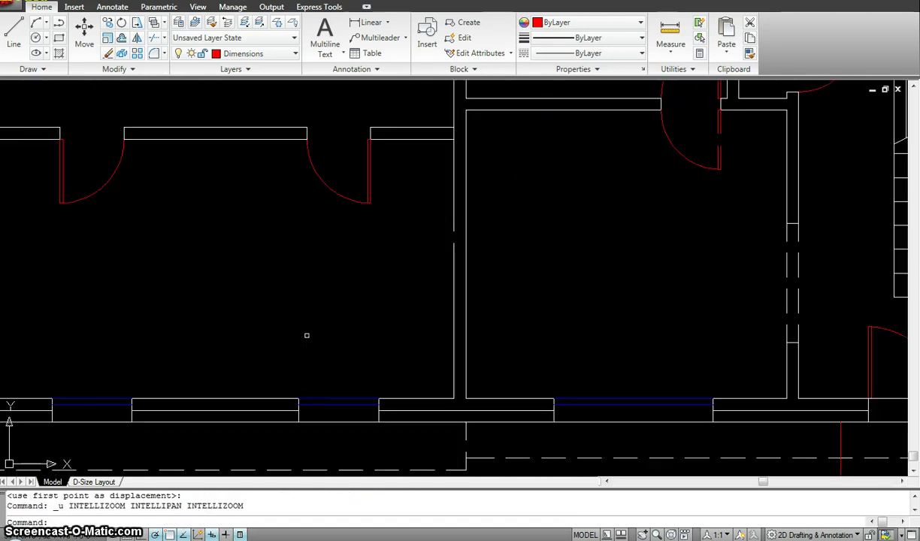
key(ctrl+z)
click(347, 320)
text(m)
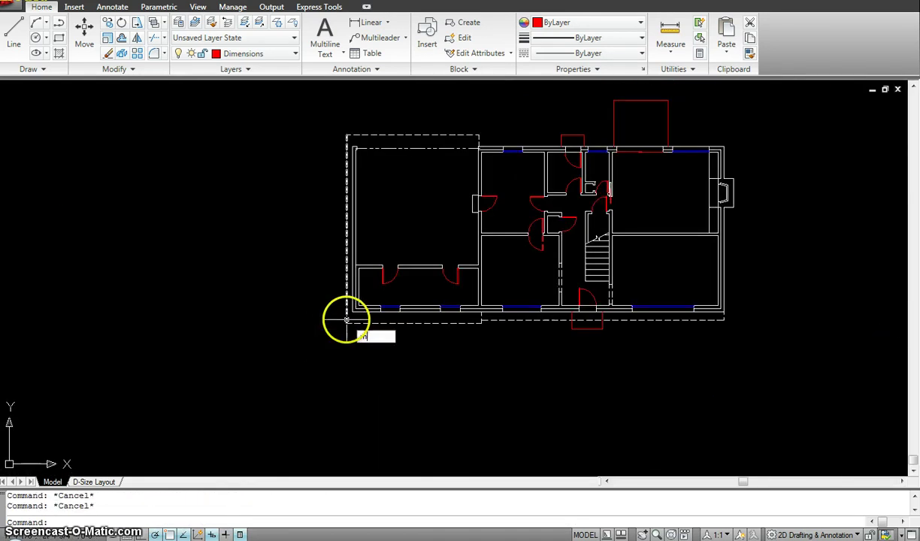
key(Return)
click(472, 264)
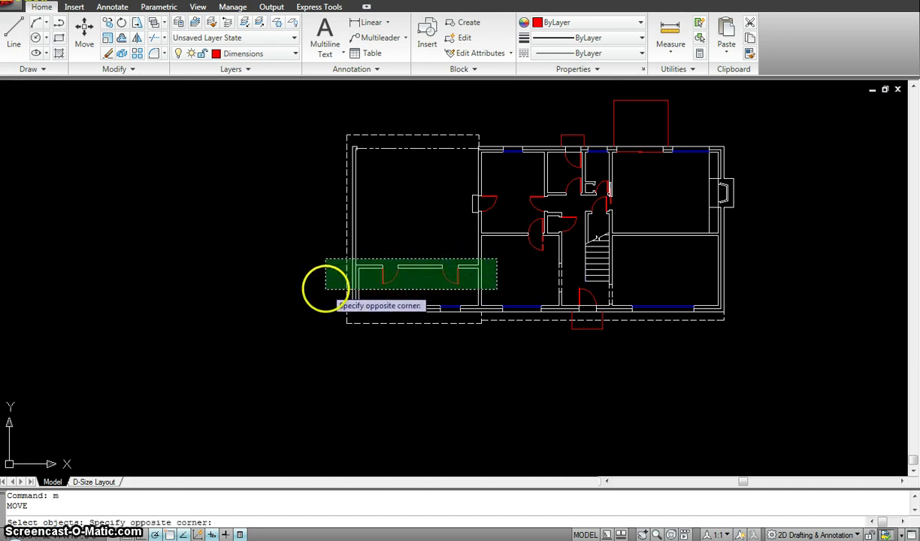
click(326, 290)
right_click(197, 303)
click(199, 303)
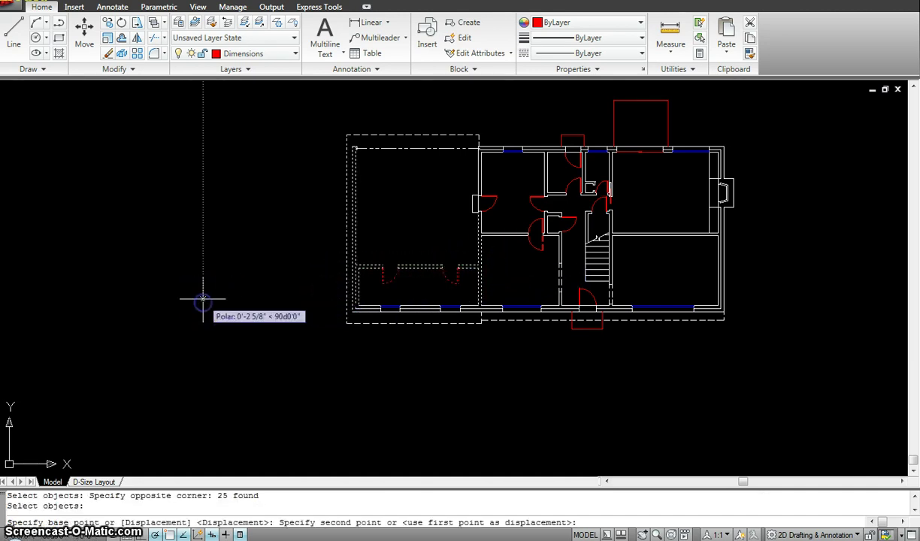
click(203, 253)
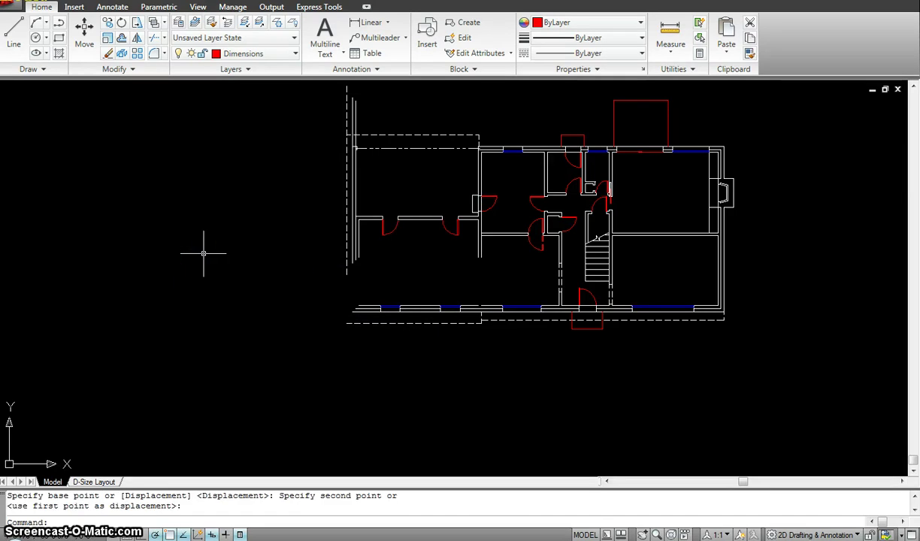
key(ctrl+z)
key(Escape)
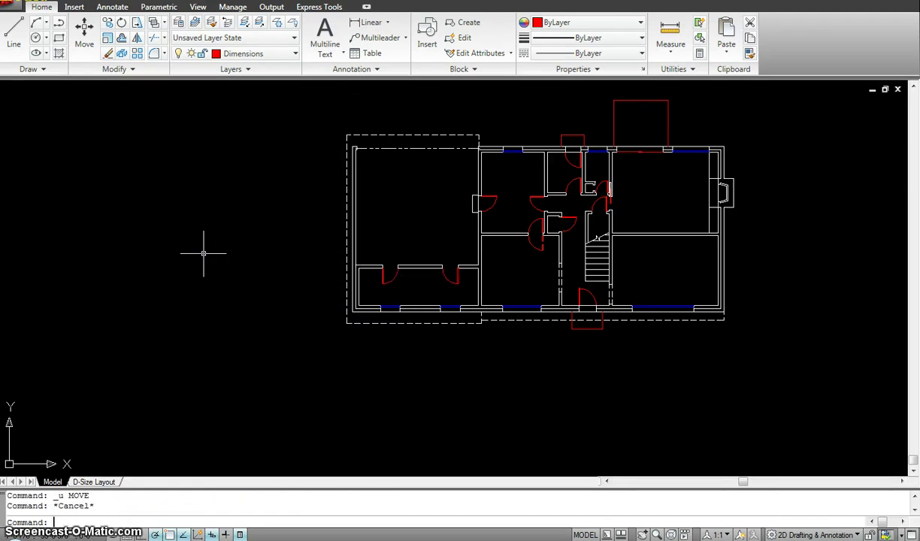
text(m)
key(Return)
click(319, 237)
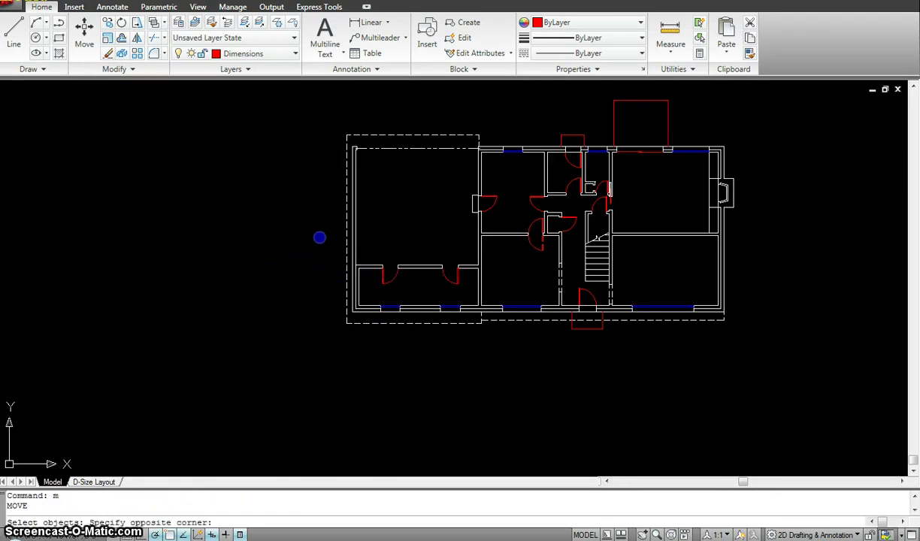
click(497, 291)
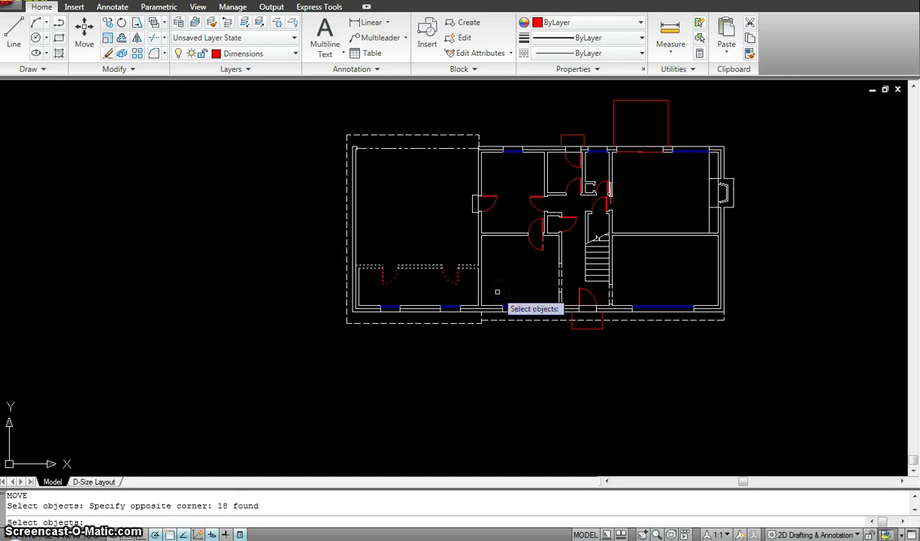
key(Return)
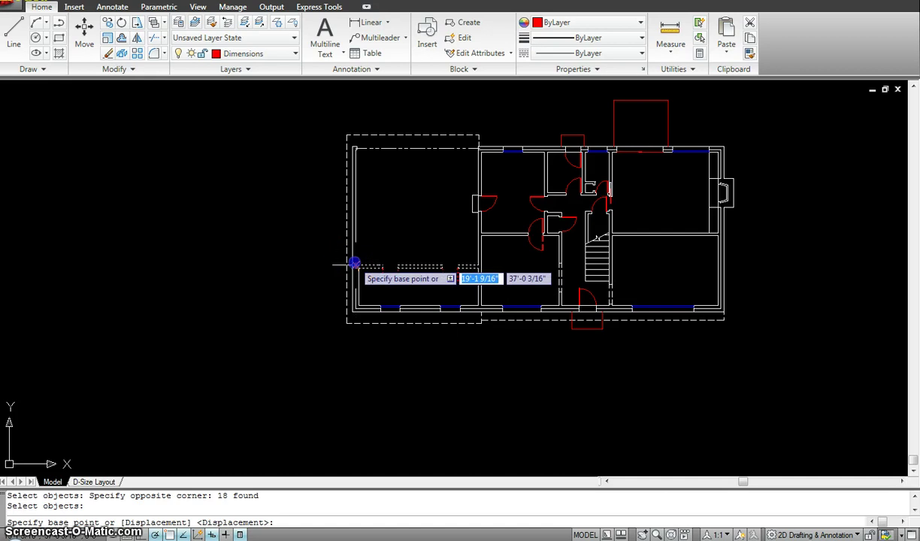
click(354, 263)
click(353, 230)
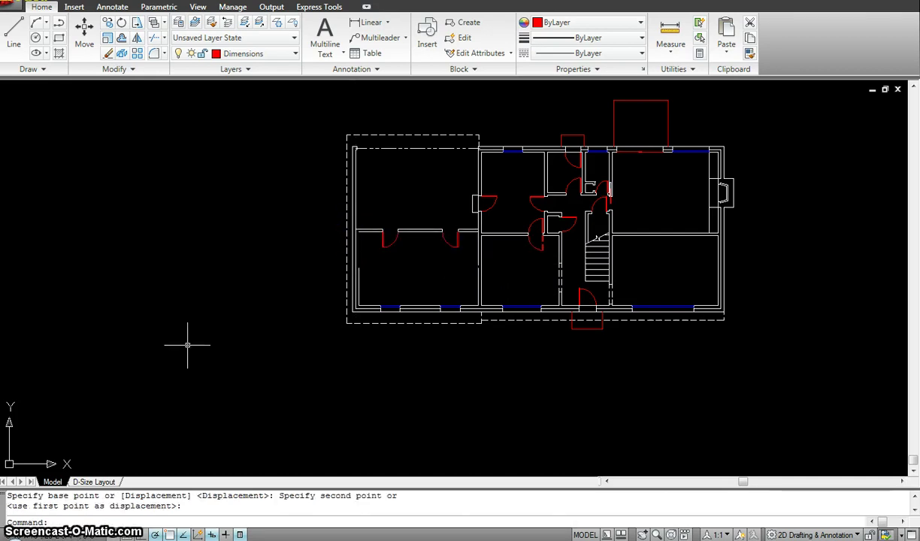
key(ctrl+z)
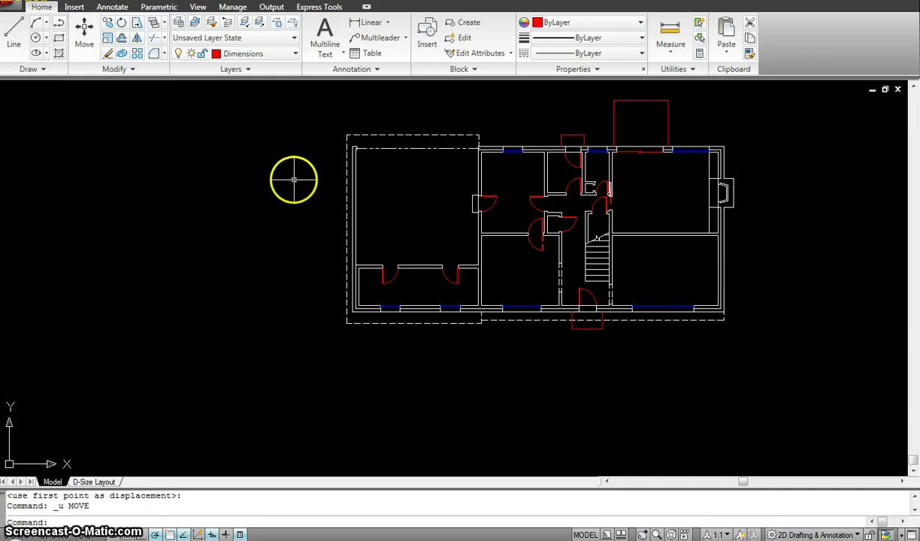
key(Escape)
key(Escape)
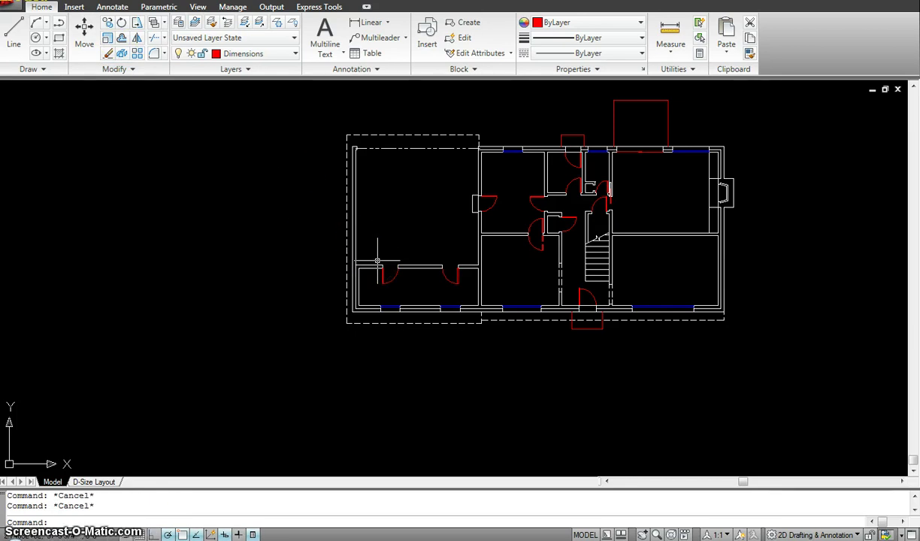
text(m)
key(Return)
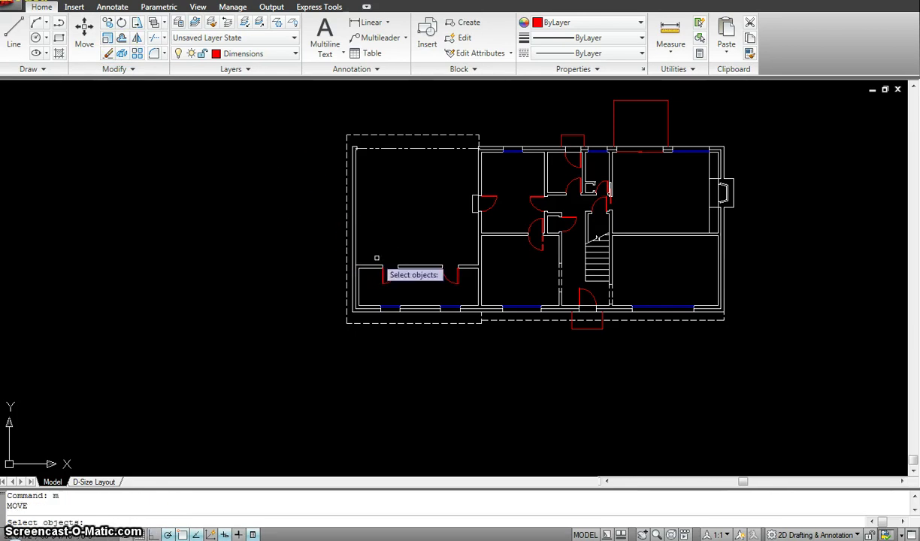
click(305, 88)
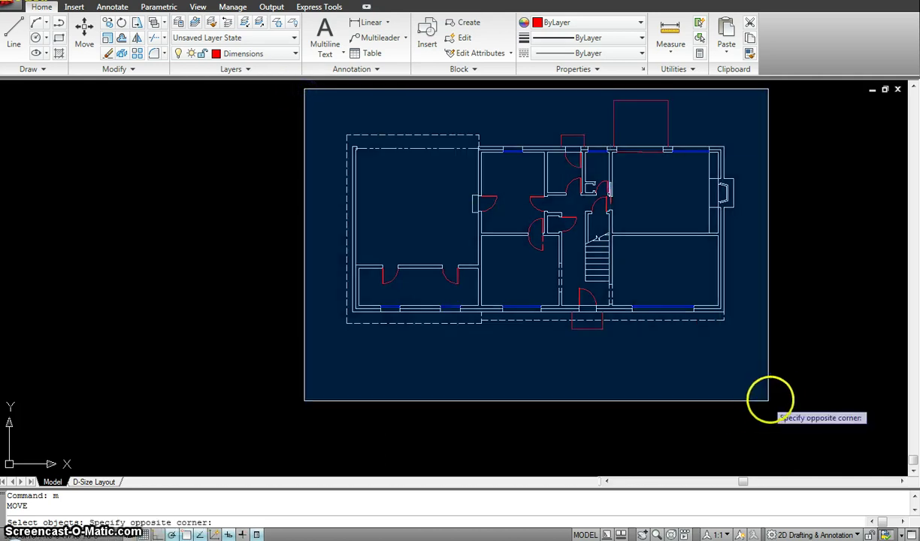
click(782, 399)
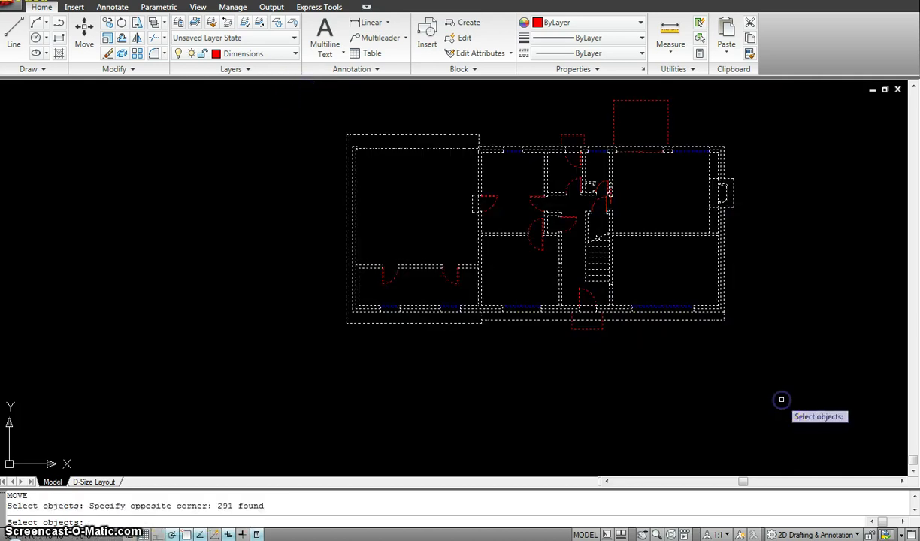
key(Return)
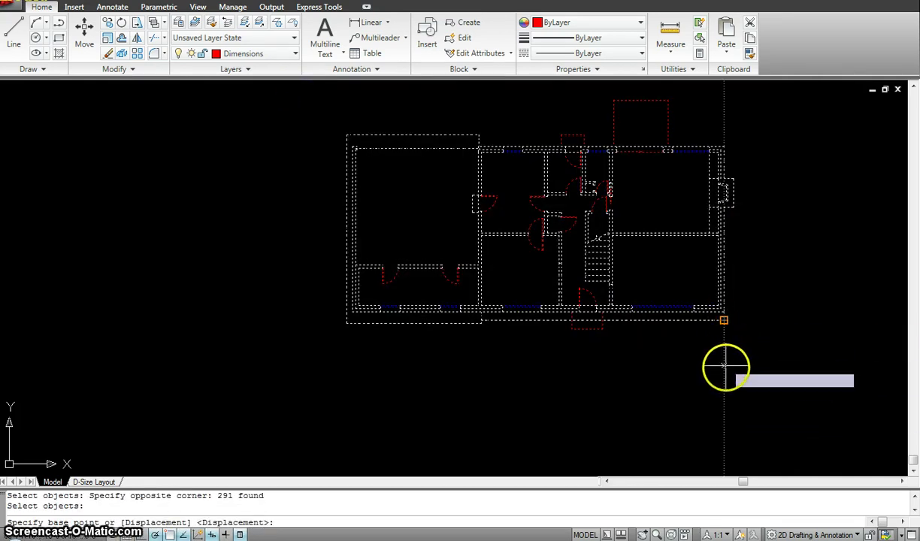
click(790, 376)
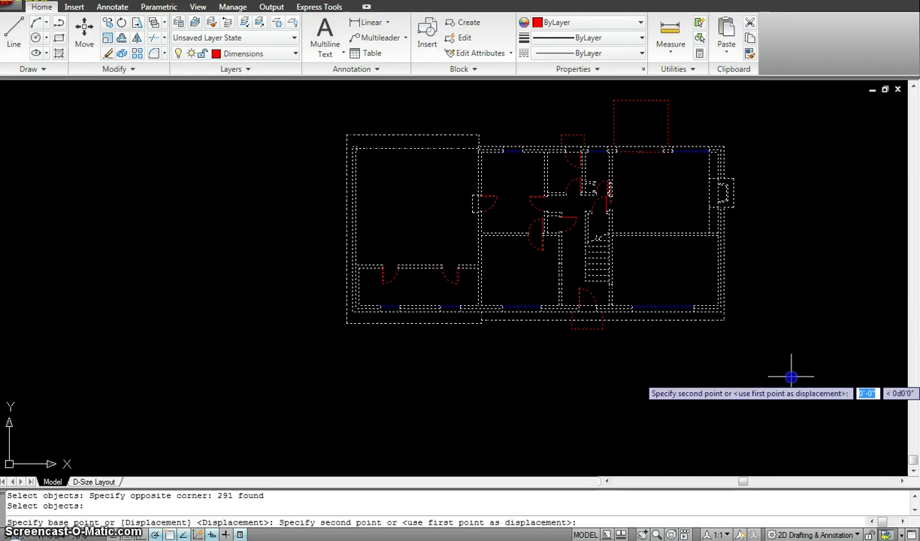
click(517, 414)
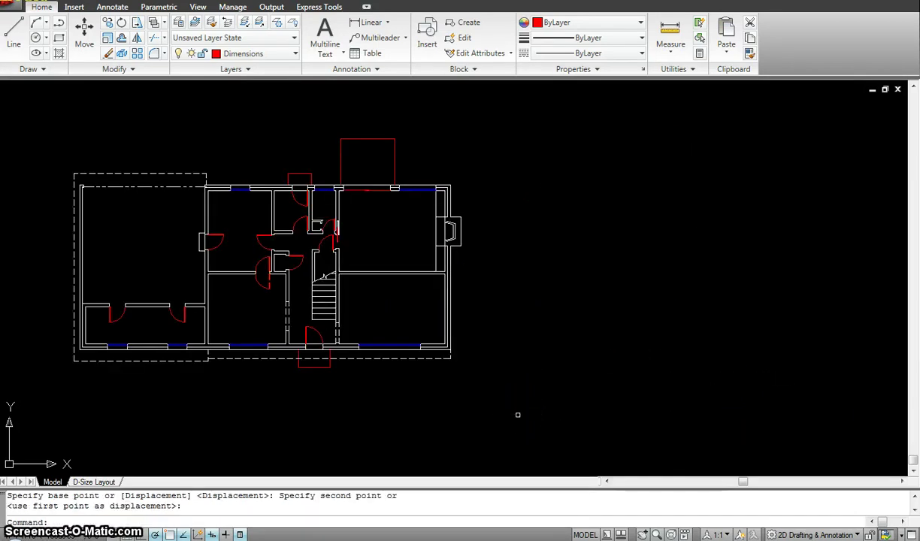
key(ctrl+z)
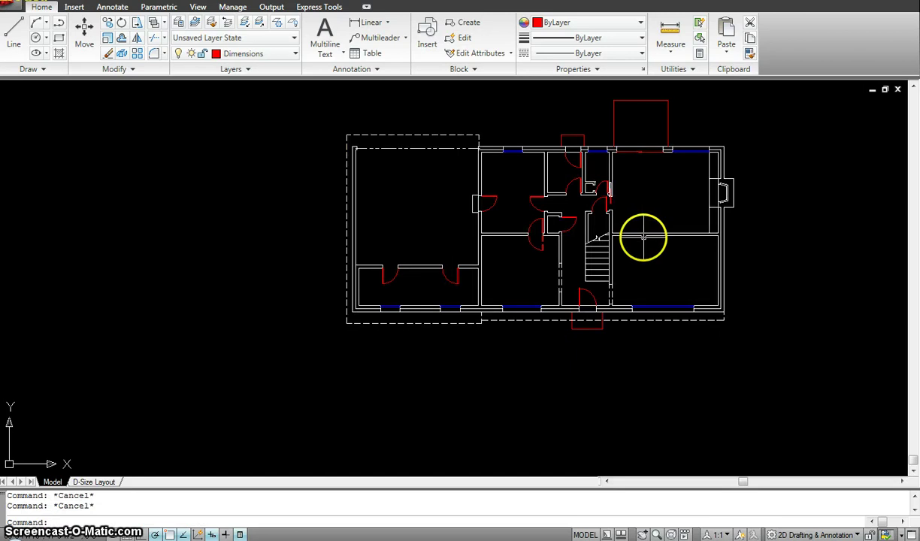
text(m)
key(Return)
middle_drag(796, 206, 727, 281)
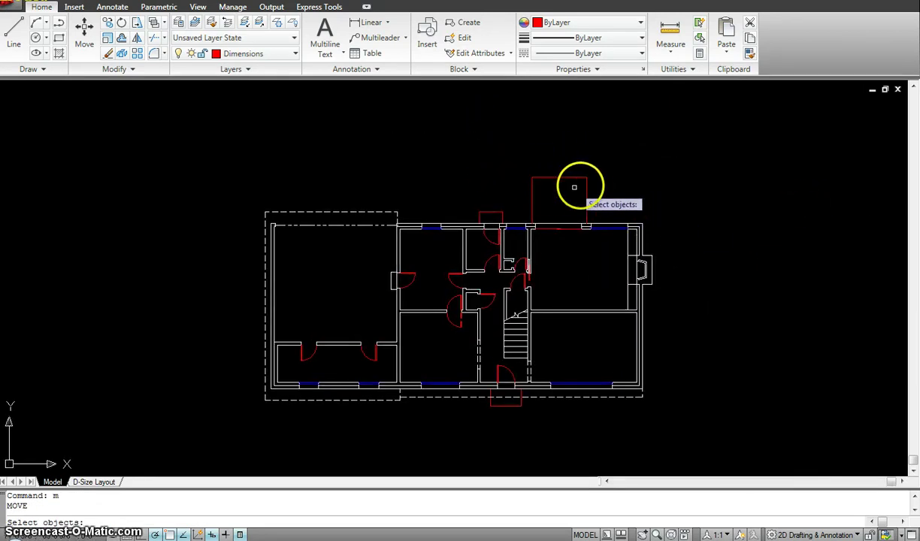
Try moving the red rectangle higher above the plan, then undo it.
click(533, 191)
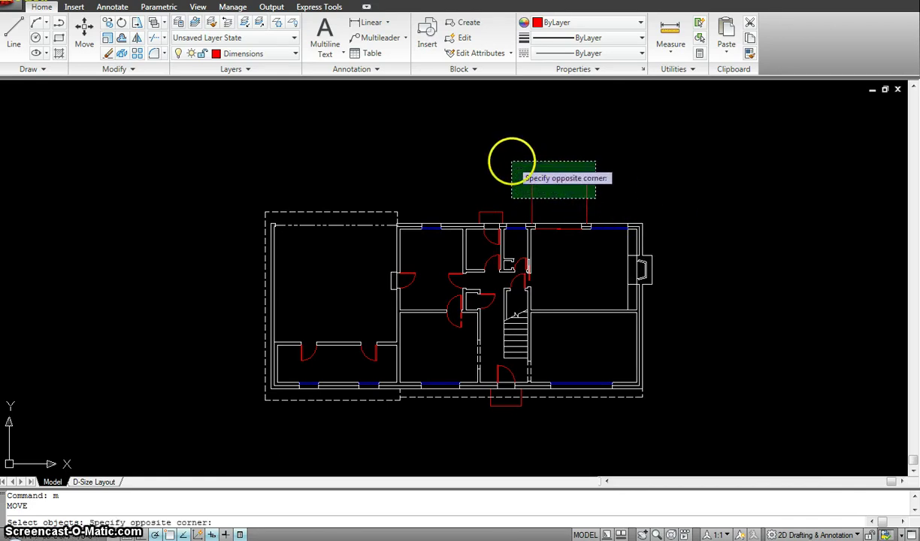
click(512, 162)
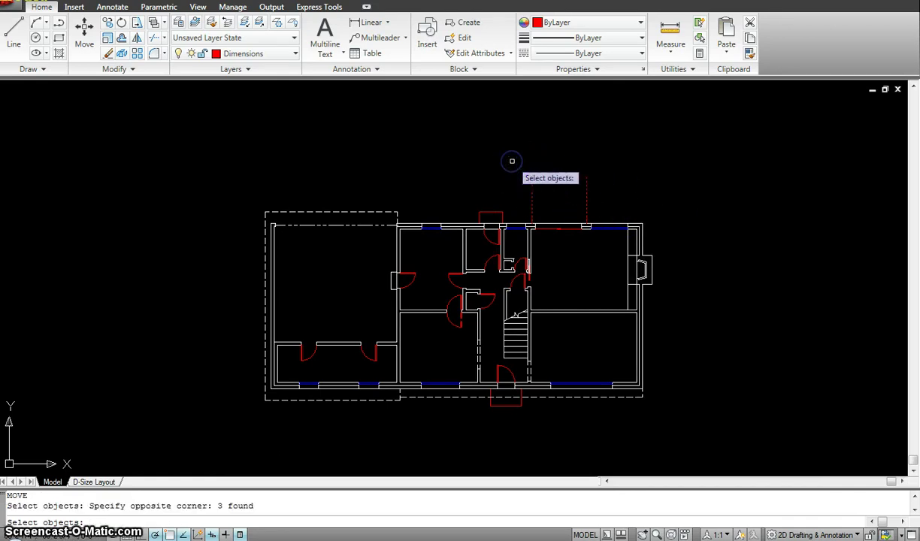
key(Return)
click(576, 150)
click(442, 117)
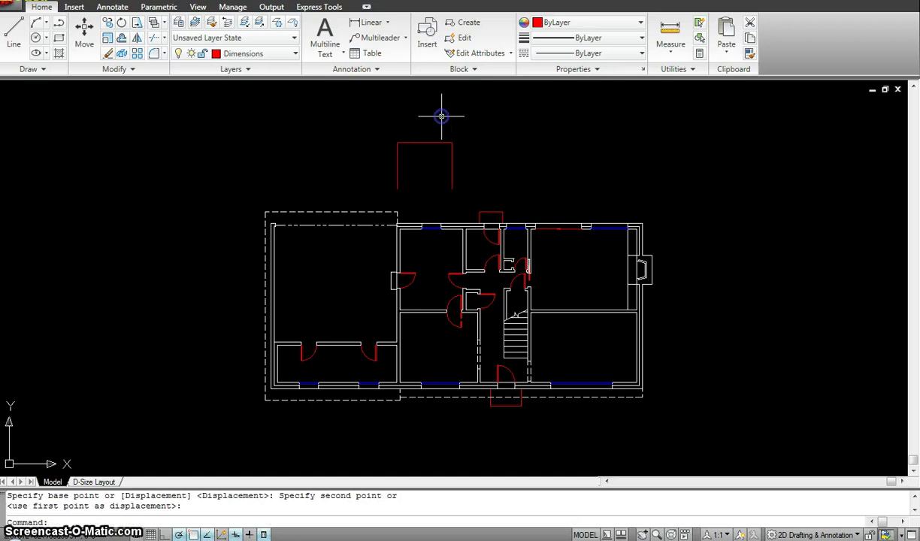
key(ctrl+z)
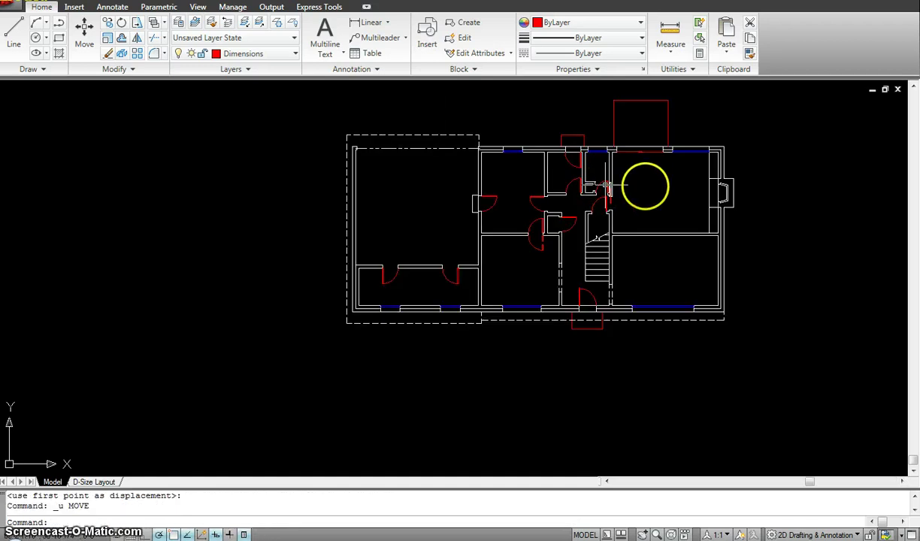
Move the red rectangle by its top-wall corner leftward to sit above the left-centre room.
middle_drag(642, 184, 551, 245)
text(m)
key(Return)
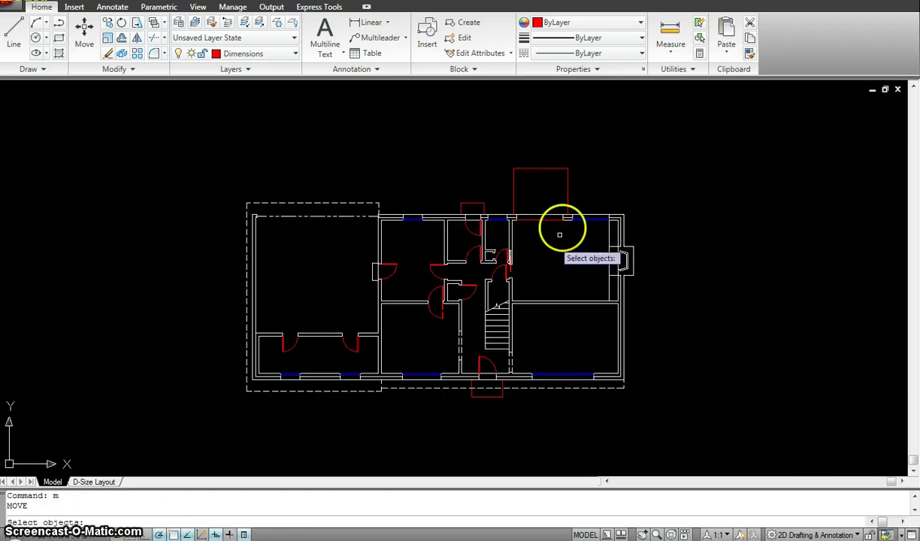
click(596, 183)
click(453, 126)
key(Return)
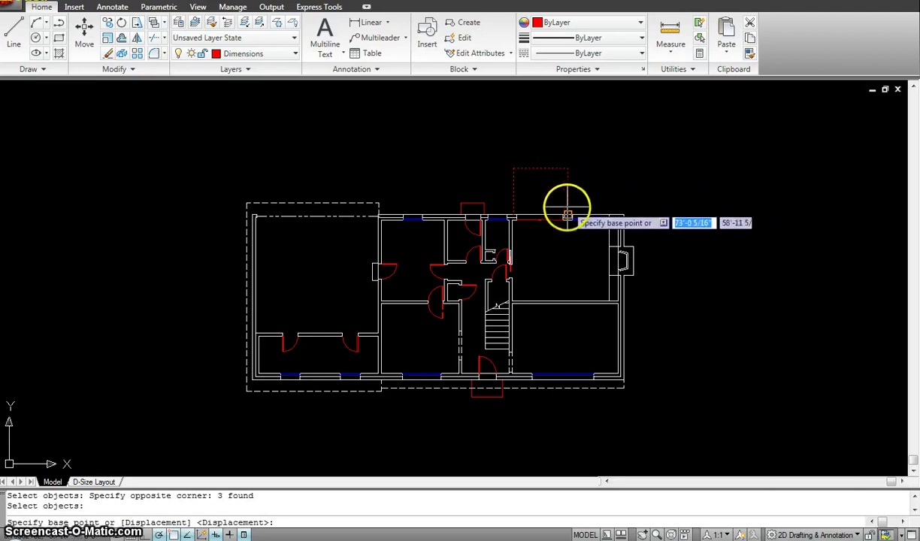
scroll(567, 207, up, 3)
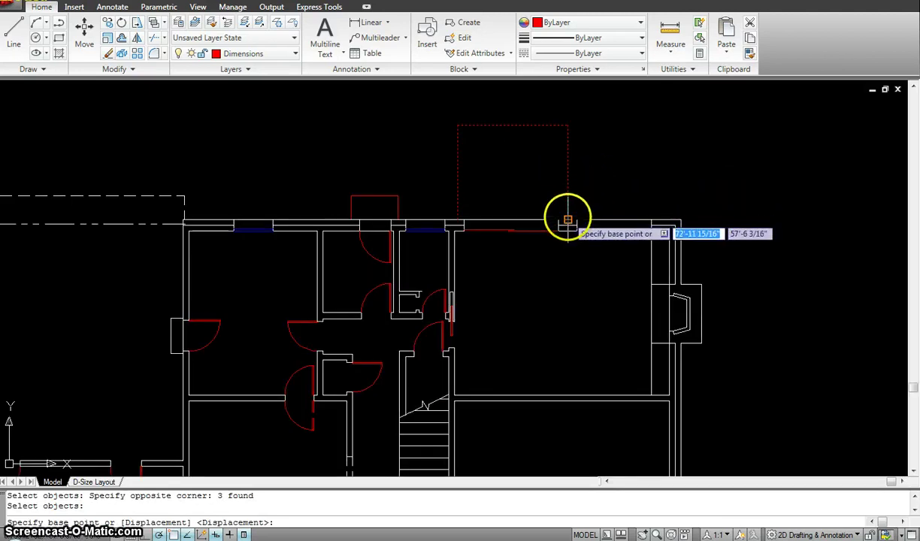
click(568, 219)
scroll(560, 211, down, 2)
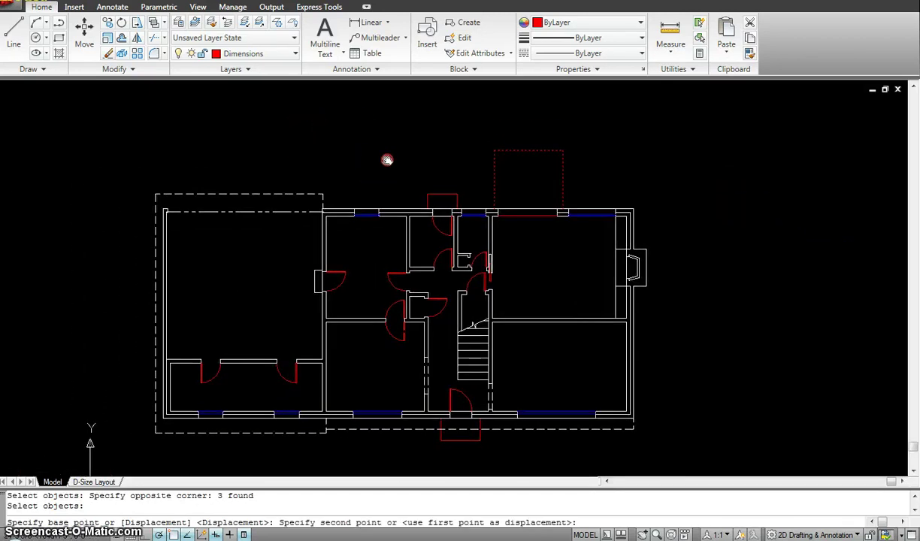
scroll(396, 206, up, 3)
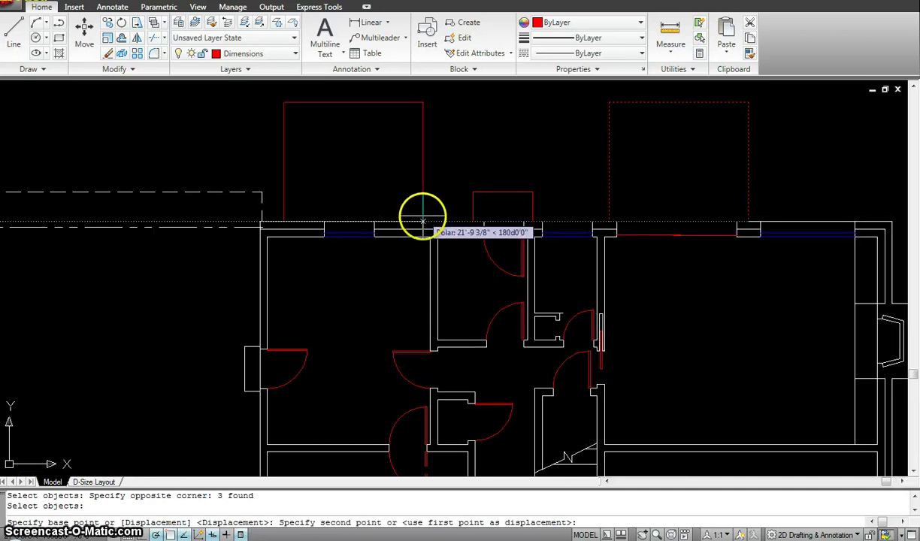
click(423, 218)
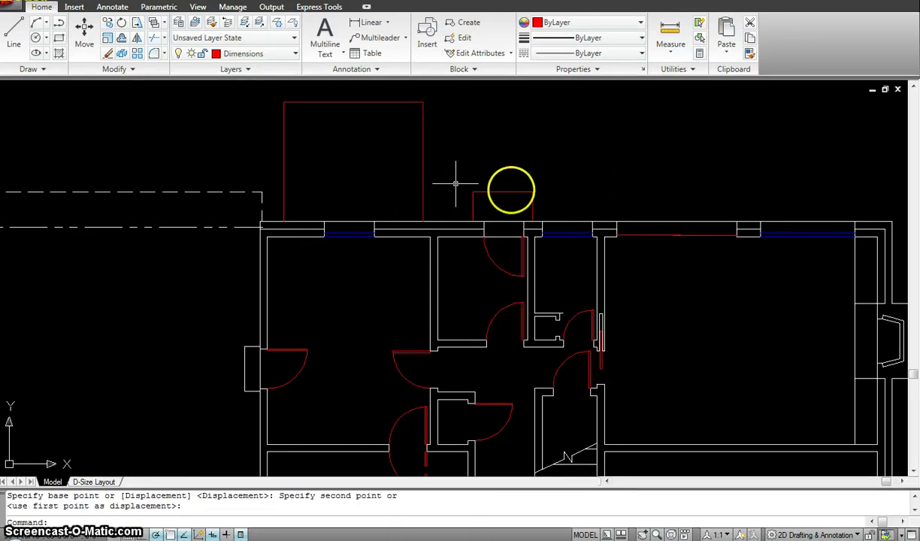
scroll(456, 183, down, 2)
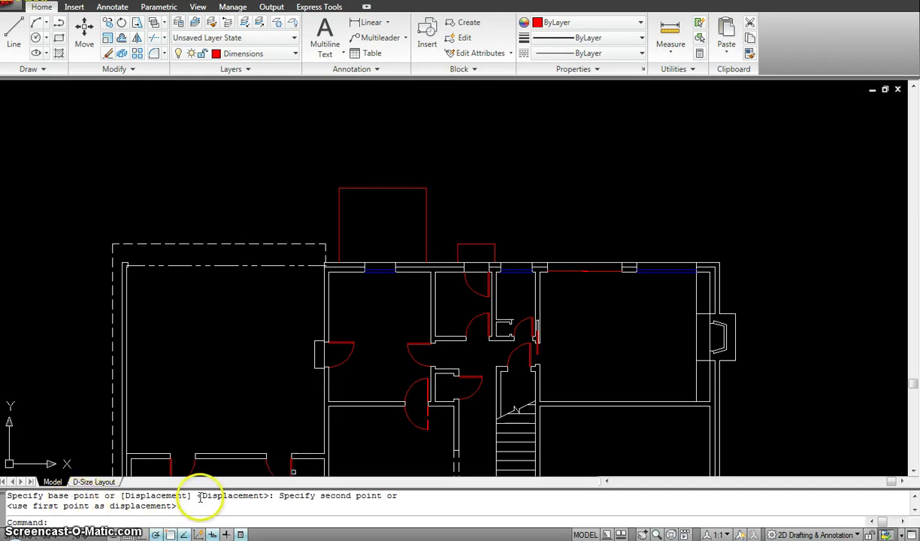
Undo the red rectangle's move and cancel any pending command.
key(ctrl+z)
key(ctrl+z)
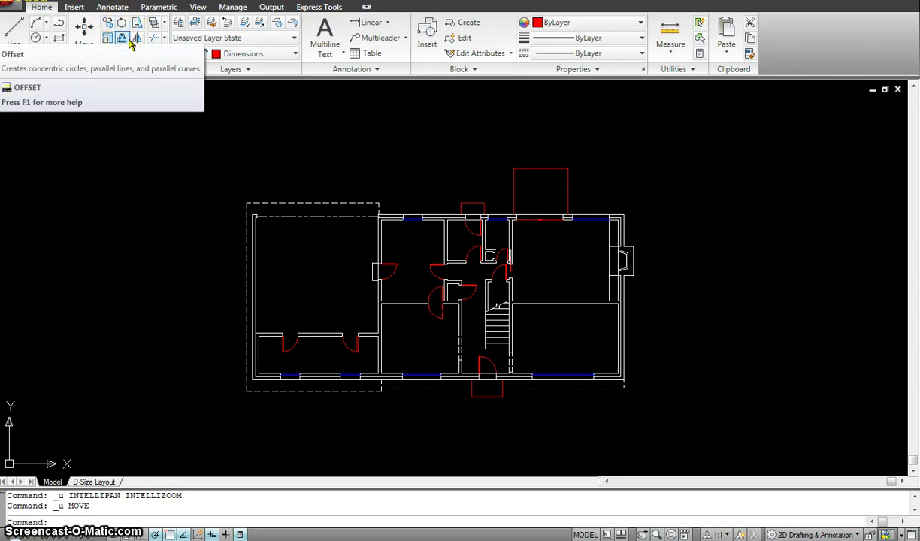
click(113, 177)
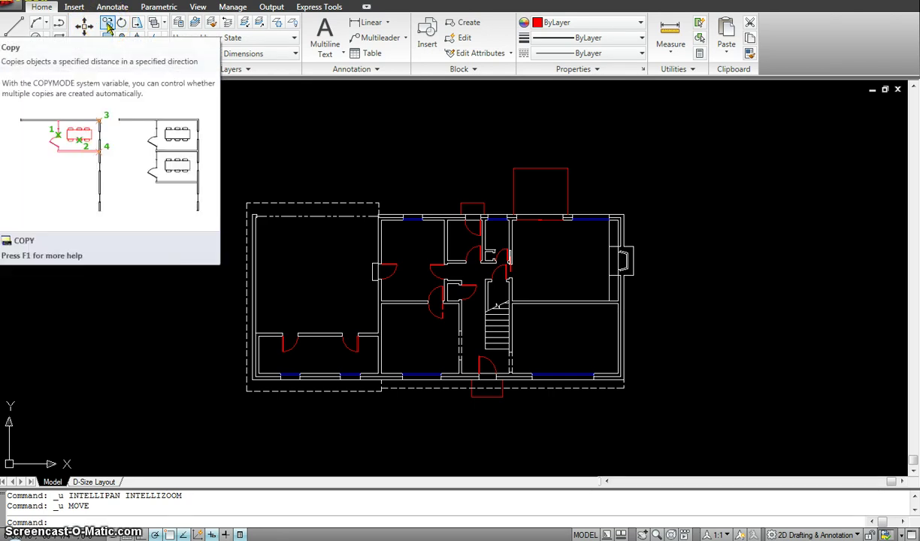
key(Escape)
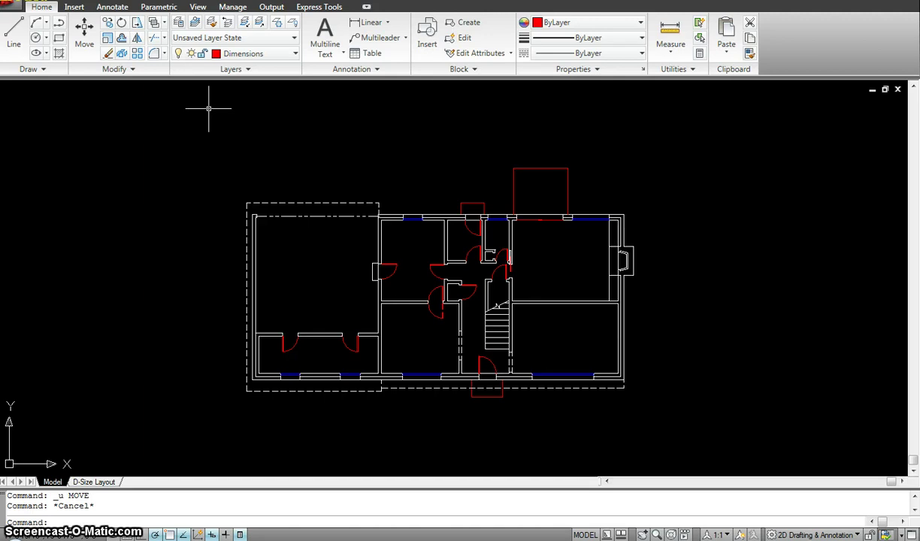
key(Escape)
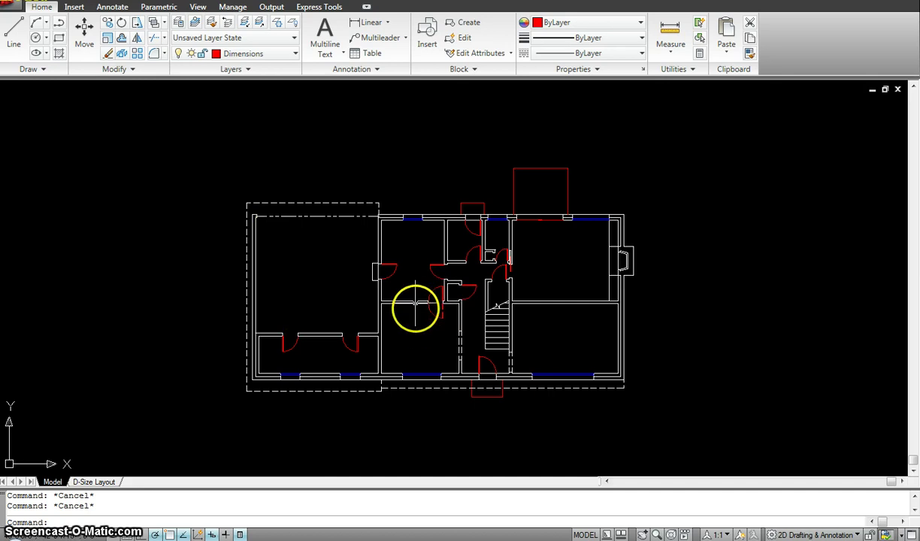
scroll(425, 323, up, 3)
scroll(463, 333, down, 2)
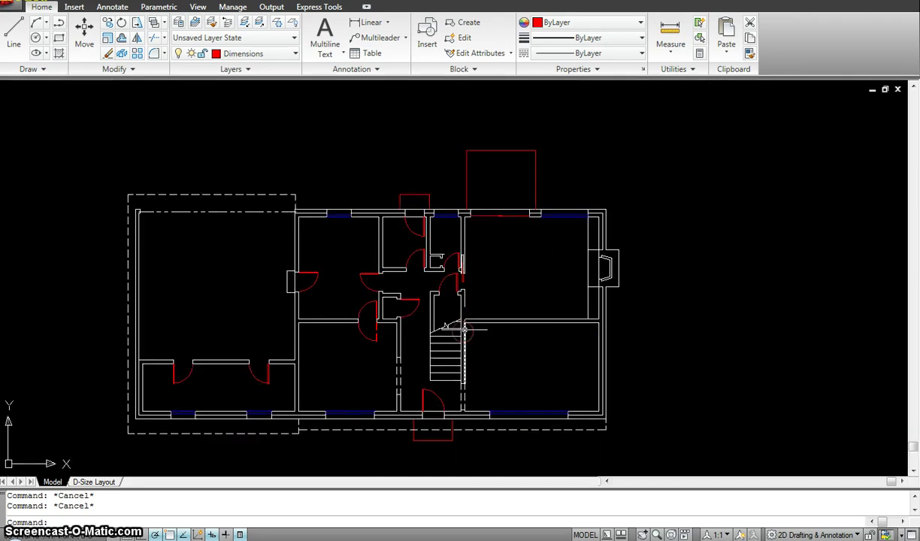
click(451, 254)
scroll(437, 211, up, 2)
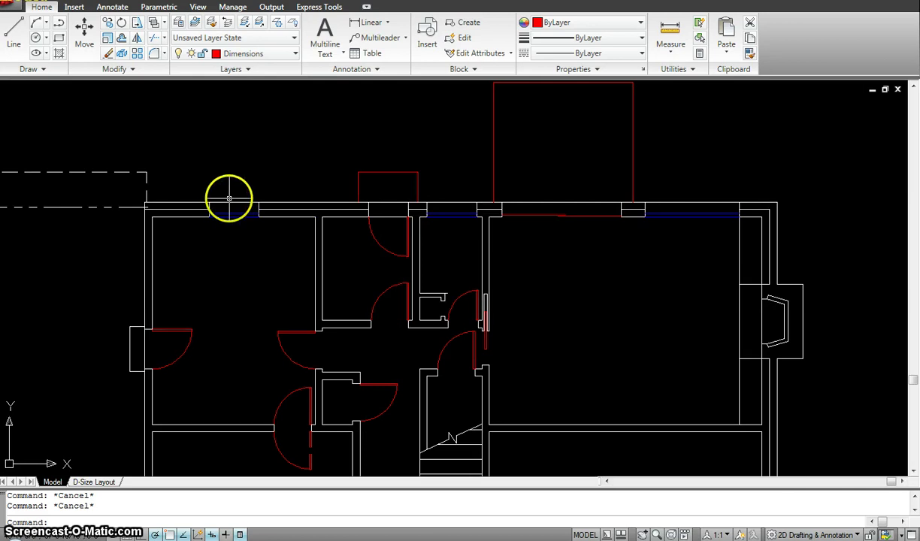
Select the small red window block above the top wall for copying.
click(109, 24)
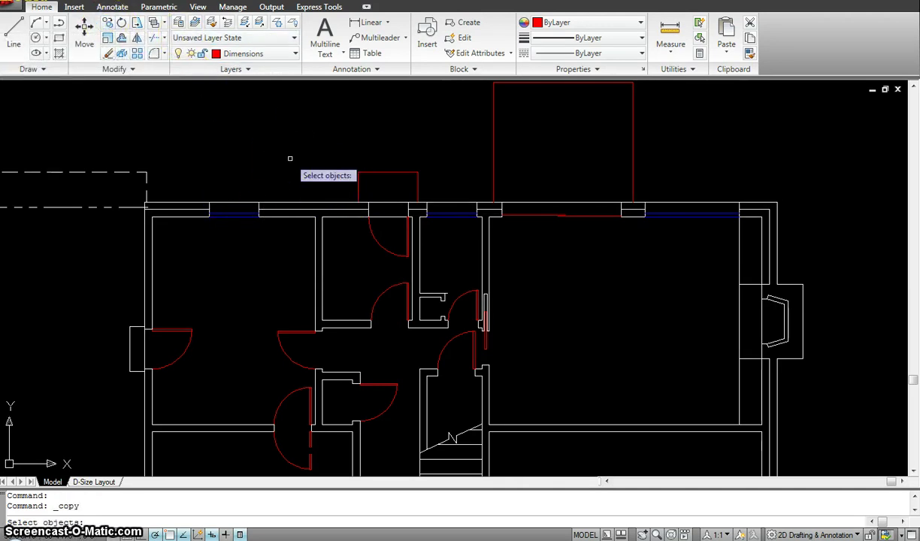
click(430, 184)
click(430, 183)
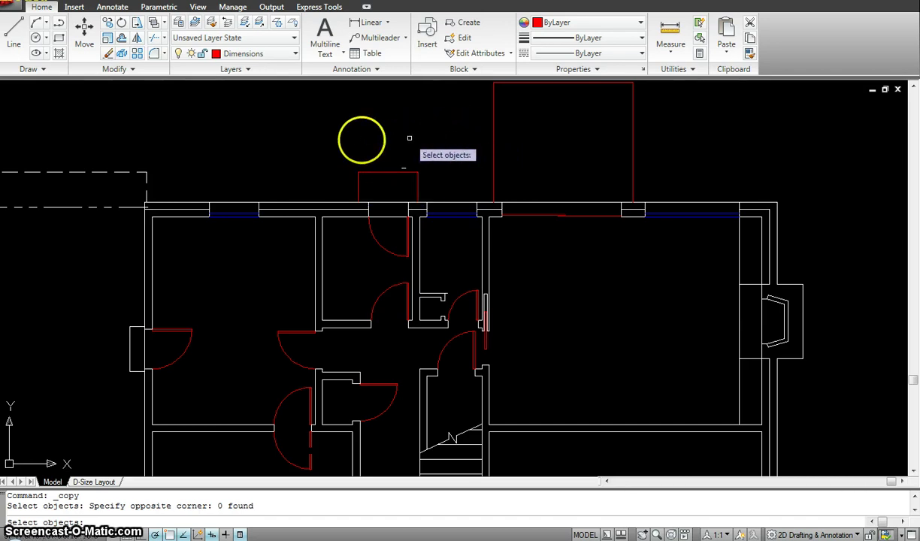
click(439, 178)
click(344, 146)
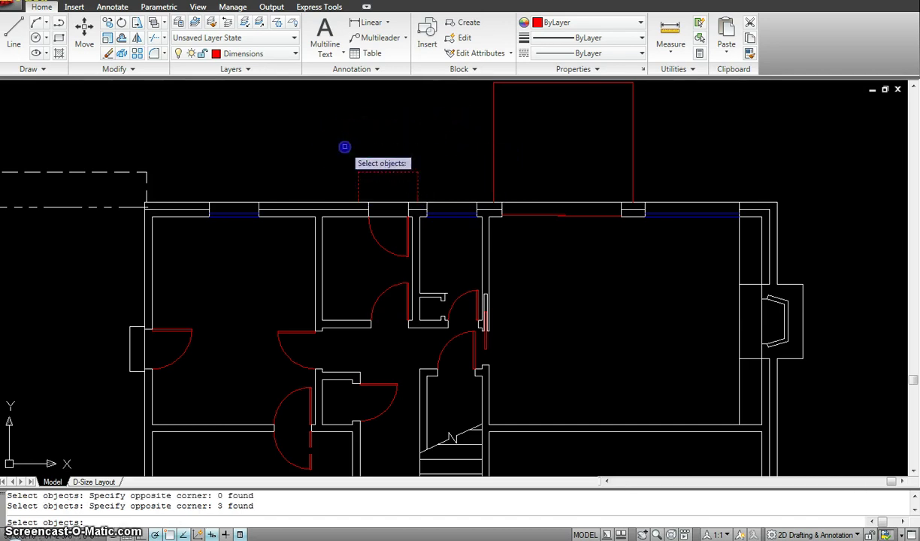
click(344, 141)
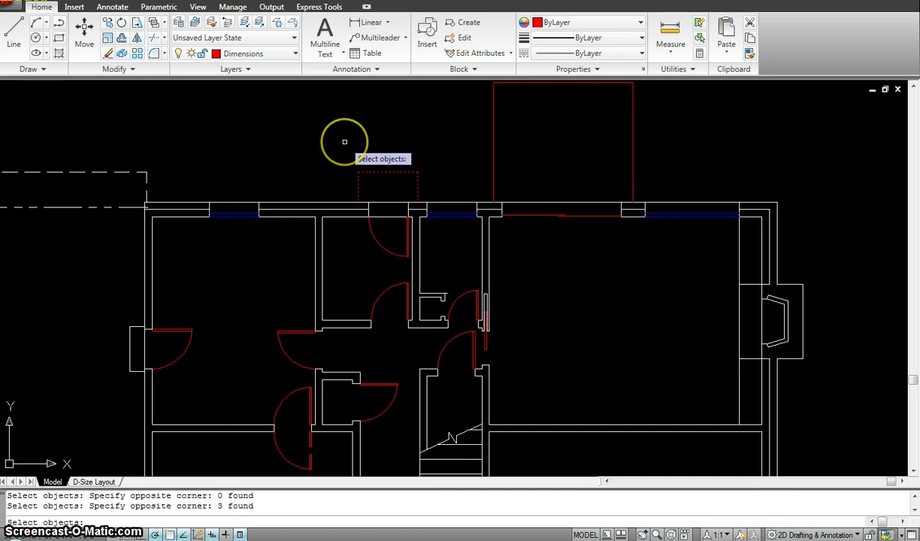
right_click(345, 141)
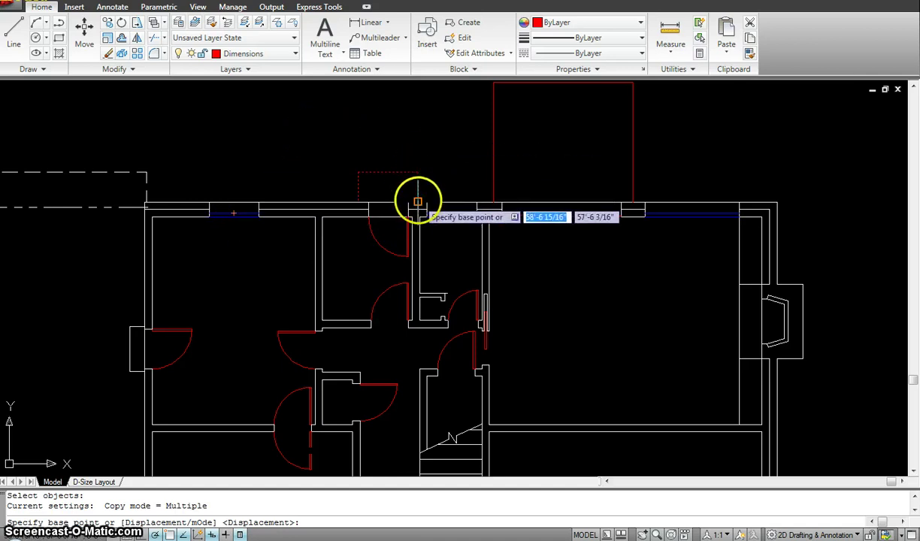
From a wall-corner base point, place a copy of the block on the top wall.
scroll(412, 203, up, 3)
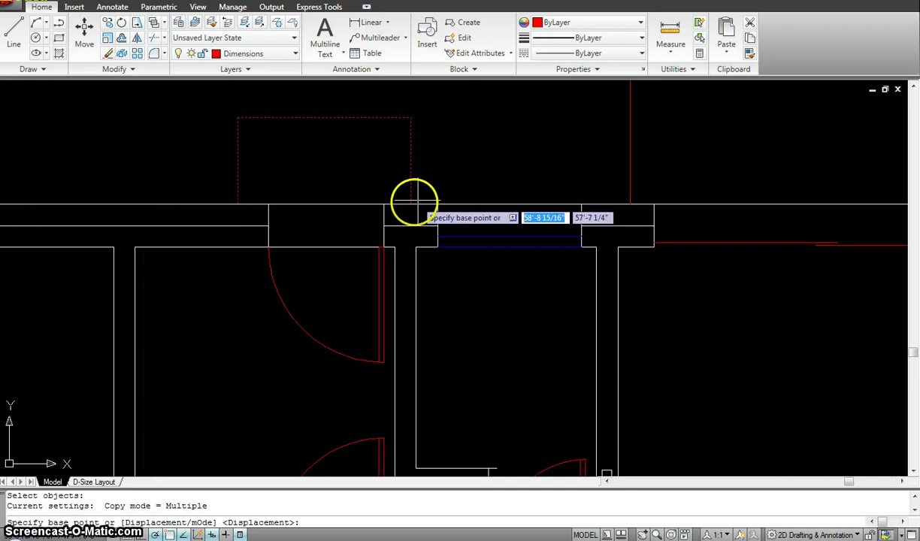
click(412, 205)
scroll(412, 203, down, 5)
scroll(412, 204, up, 4)
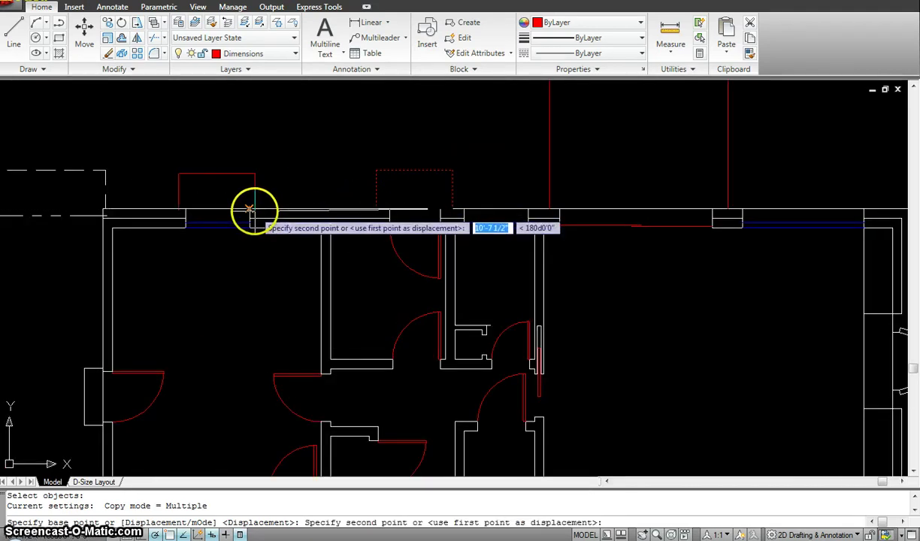
scroll(251, 206, up, 2)
click(255, 207)
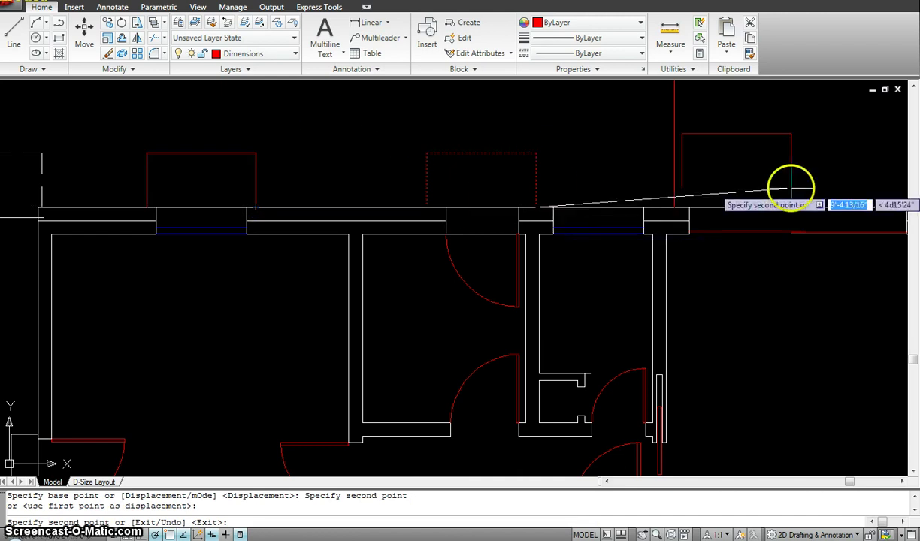
scroll(744, 199, down, 2)
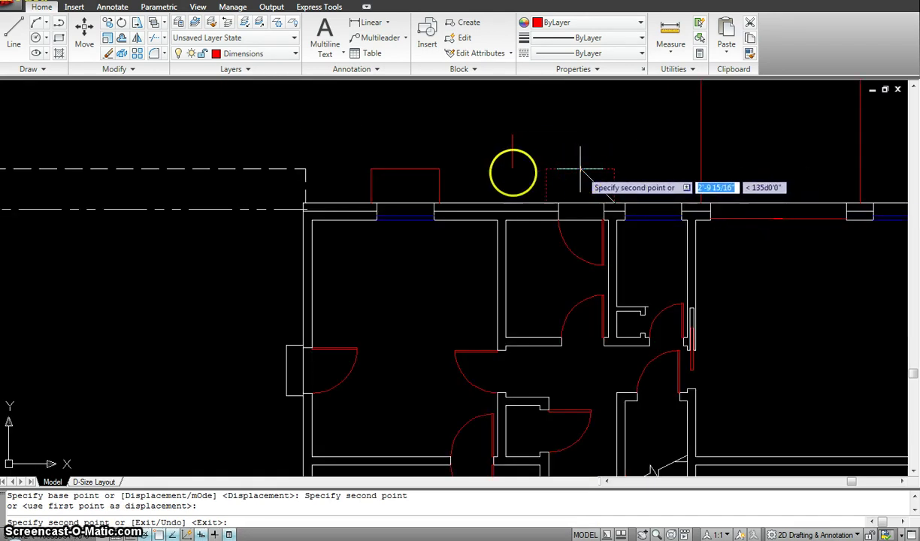
scroll(340, 149, down, 2)
Place more copies on the left room's top wall and in the bottom-left, lower-middle and lower-right rooms.
middle_drag(340, 150, 433, 133)
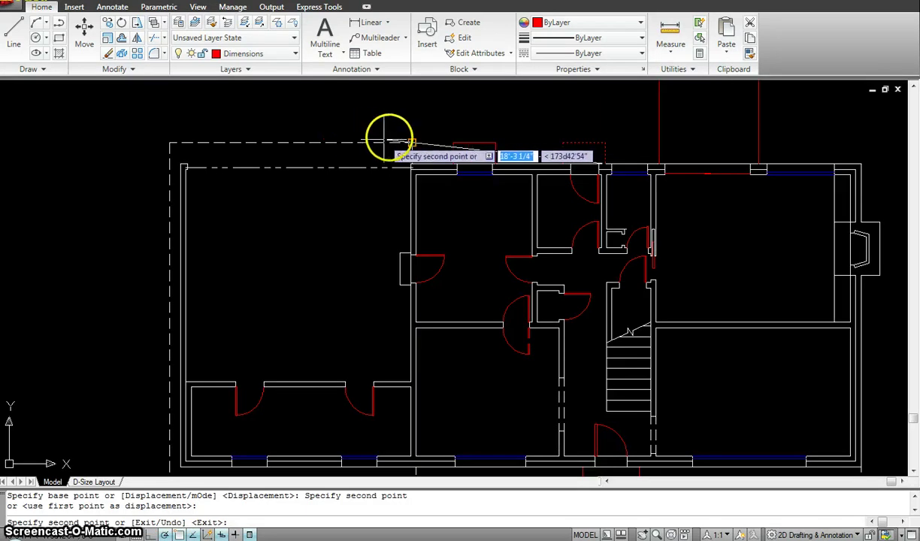
click(409, 140)
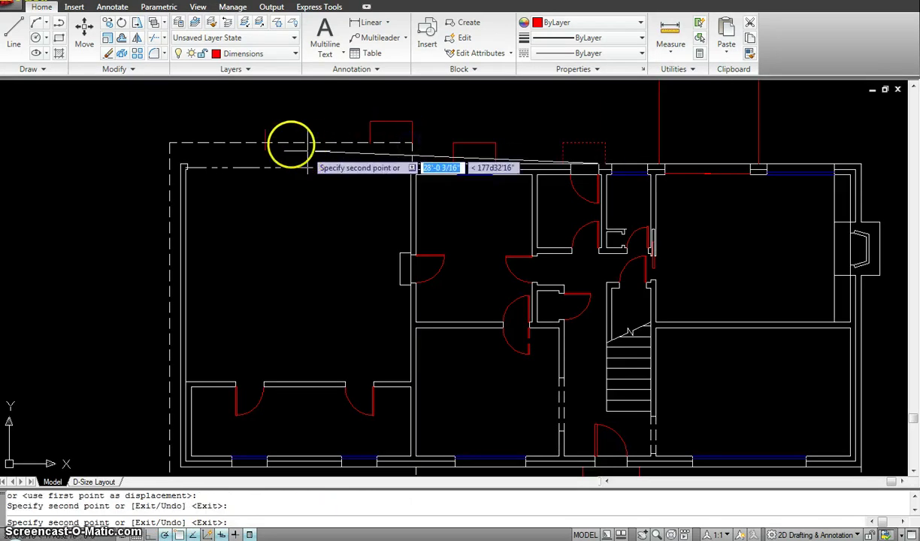
click(289, 141)
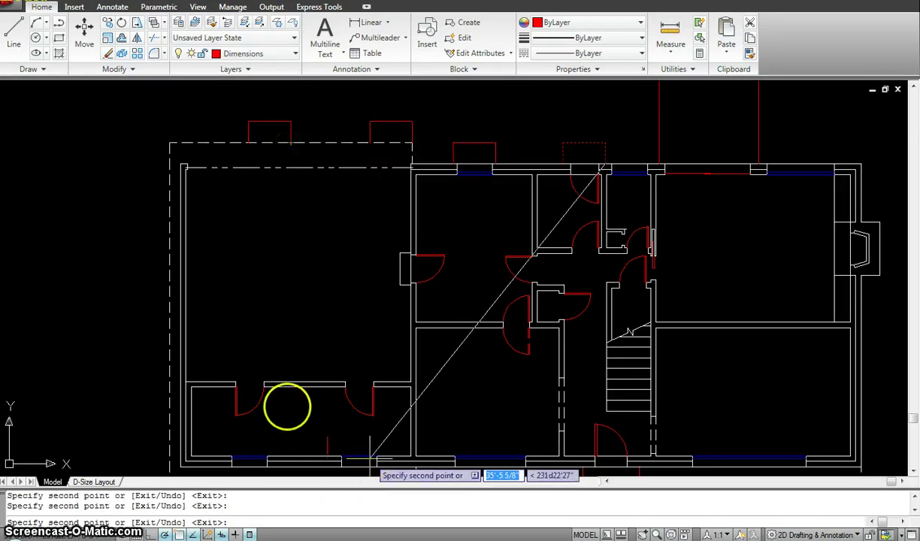
click(304, 375)
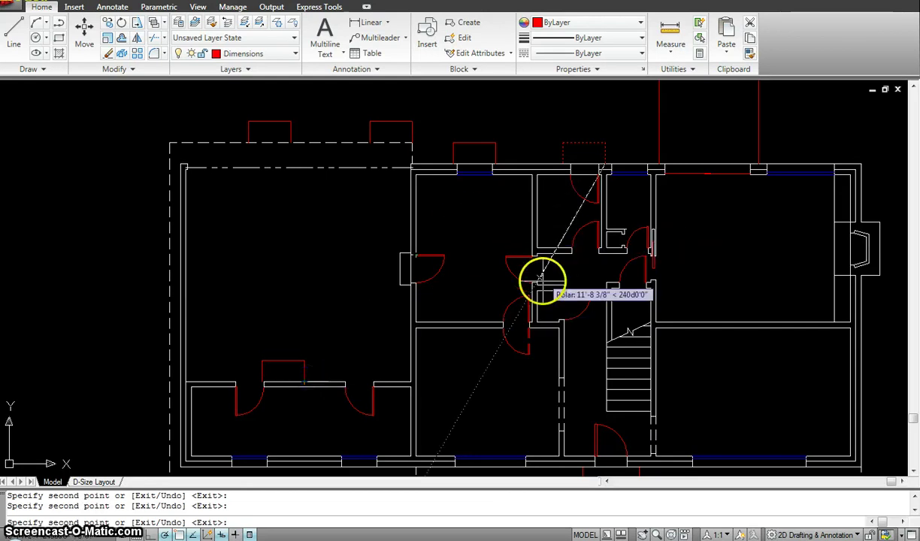
click(509, 397)
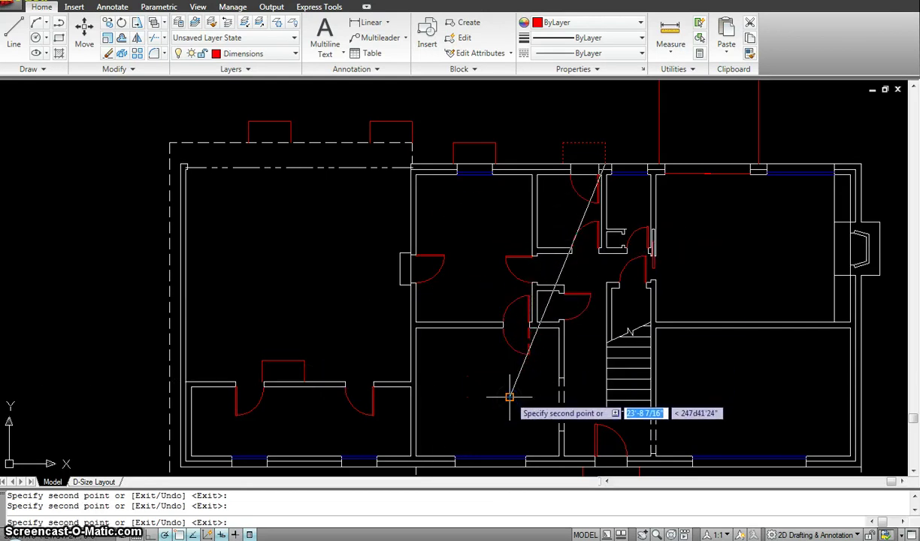
click(777, 381)
scroll(739, 248, down, 3)
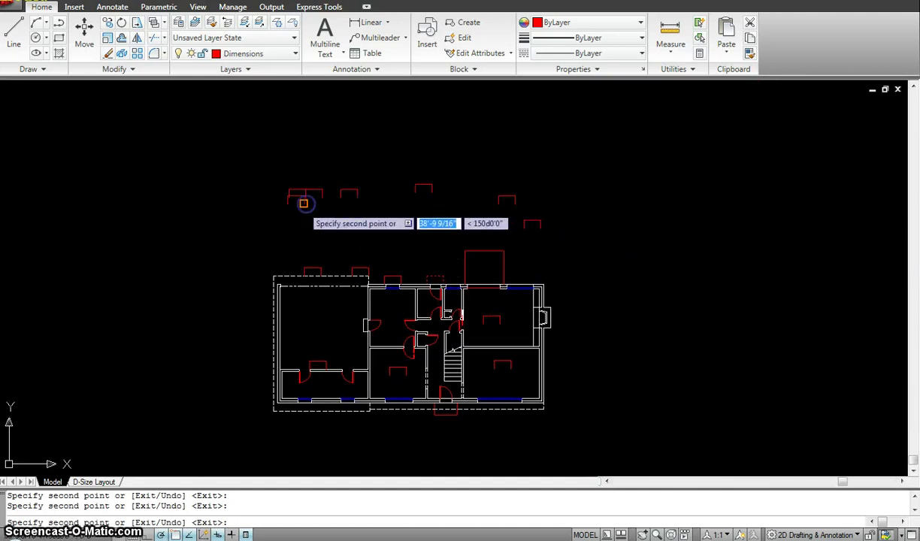
key(Escape)
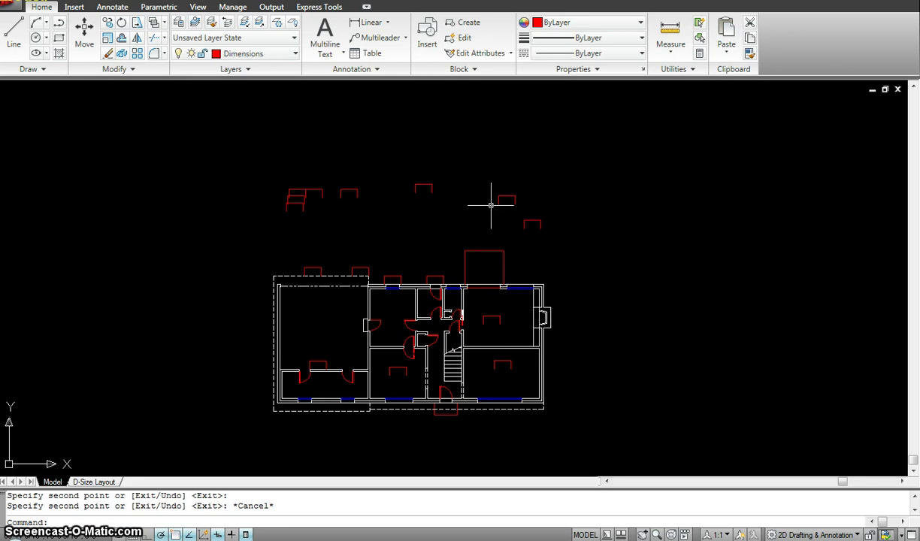
Undo the window-block copies and re-center the floor plan in the view.
key(Escape)
key(Escape)
key(ctrl+z)
key(ctrl+z)
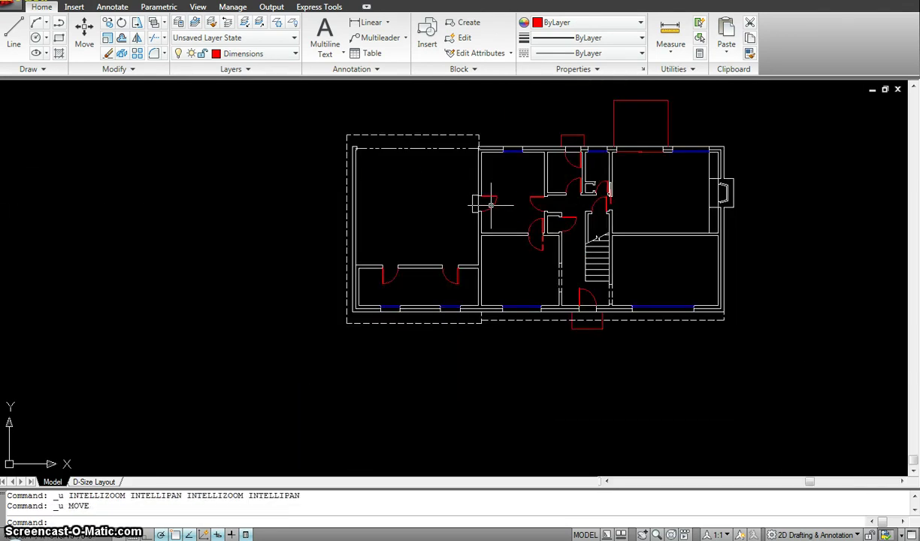
middle_drag(667, 171, 593, 219)
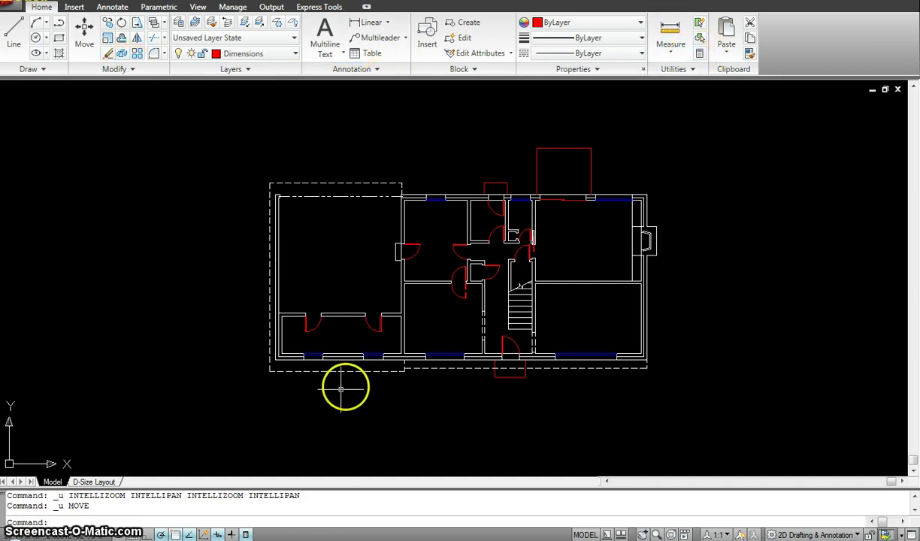
scroll(621, 283, up, 3)
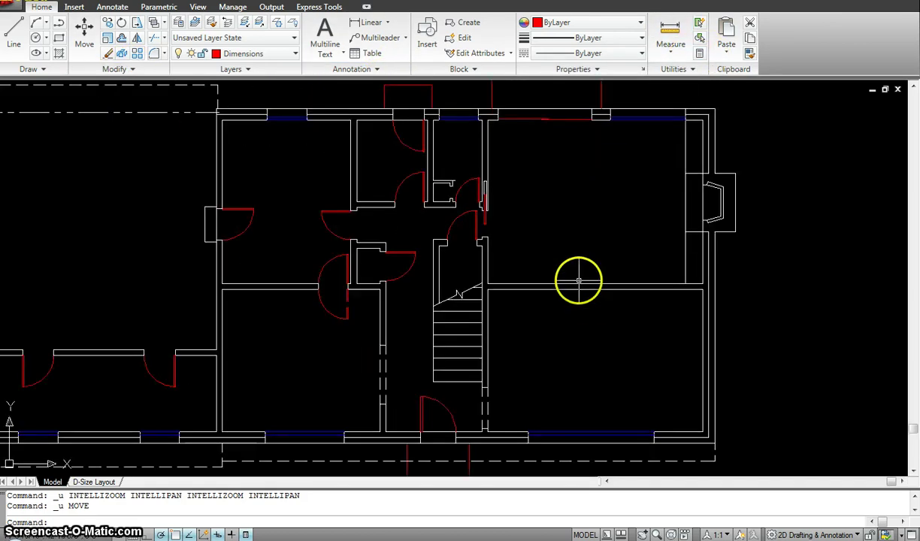
scroll(579, 280, down, 2)
middle_drag(519, 295, 519, 265)
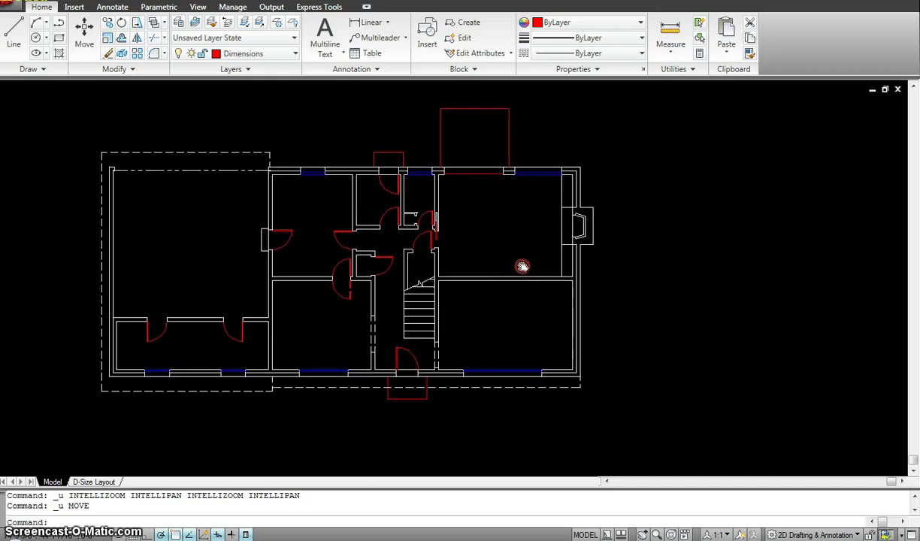
Erase the front entrance door swing with a crossing window.
text(e)
key(Return)
scroll(402, 366, up, 3)
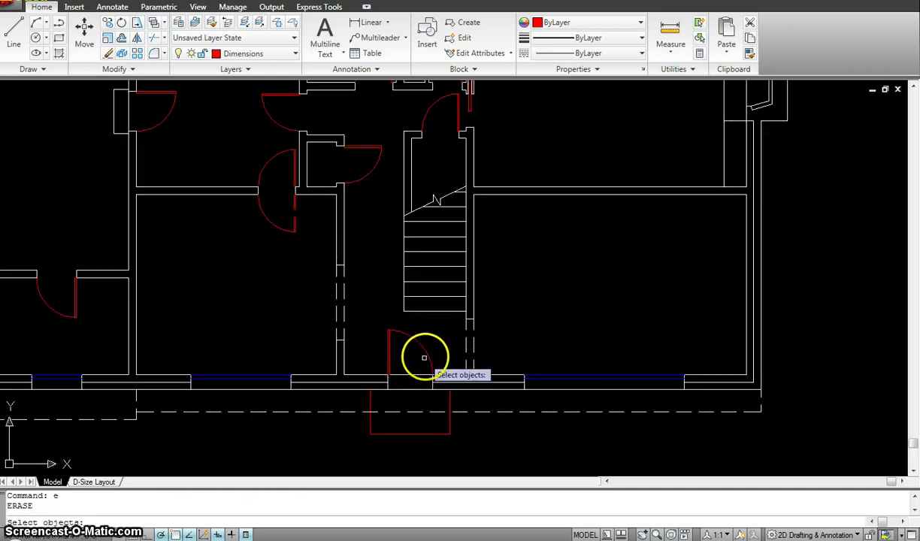
click(435, 345)
click(379, 338)
right_click(395, 364)
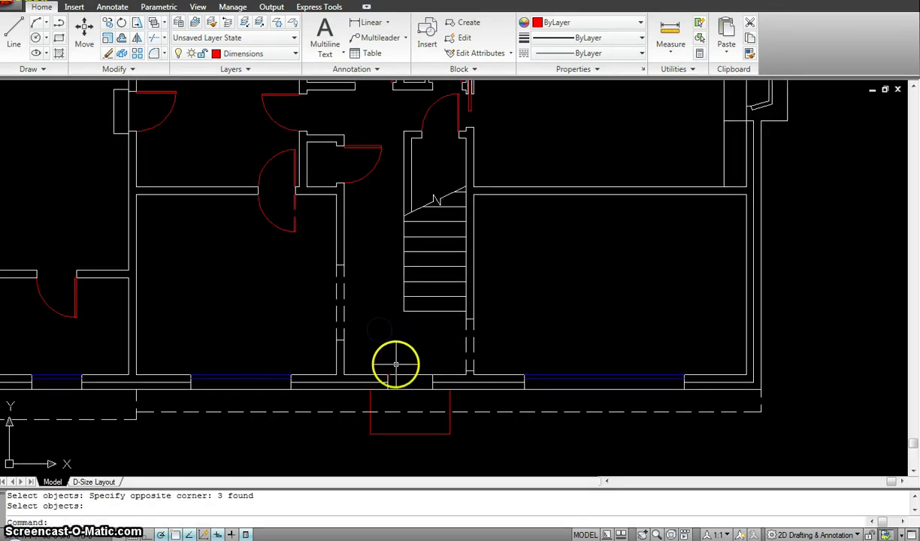
Pan the plan to bring the hallway doors into view.
middle_drag(232, 296, 289, 328)
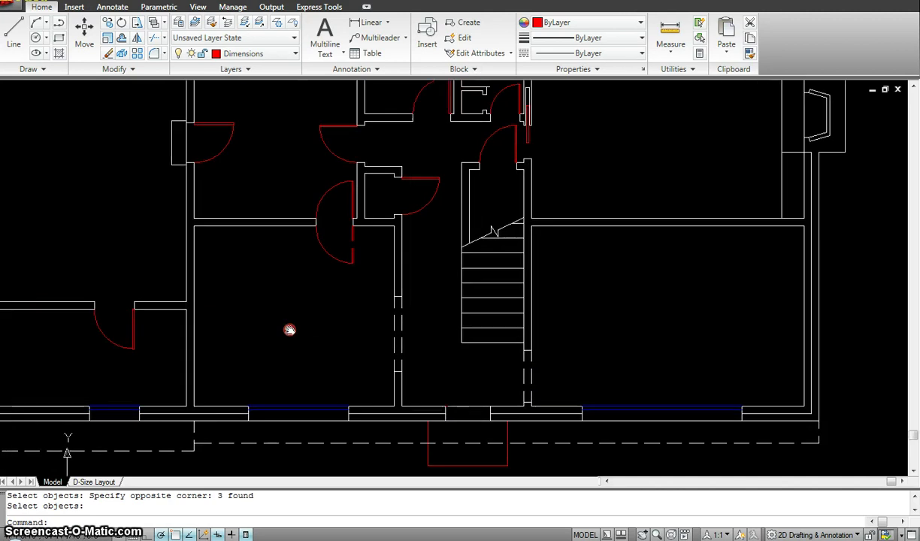
middle_drag(458, 352, 433, 390)
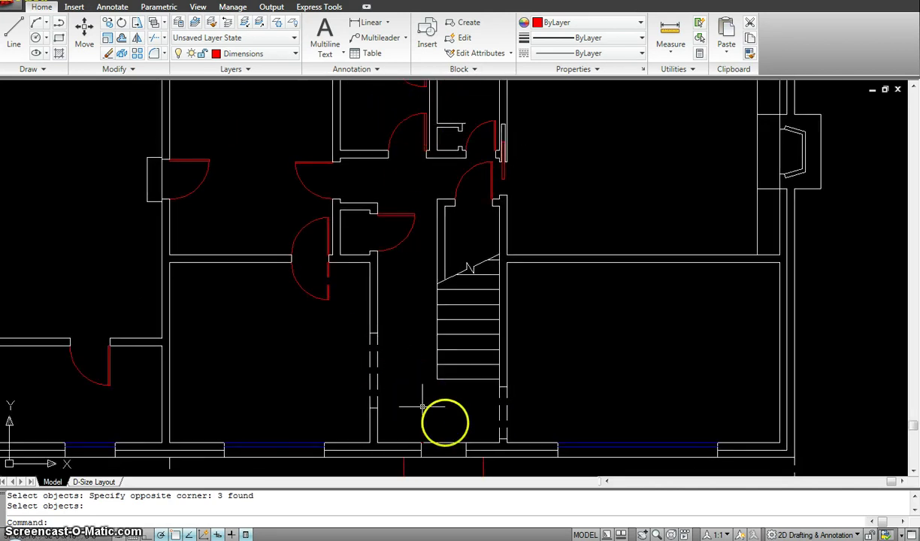
middle_drag(439, 206, 433, 229)
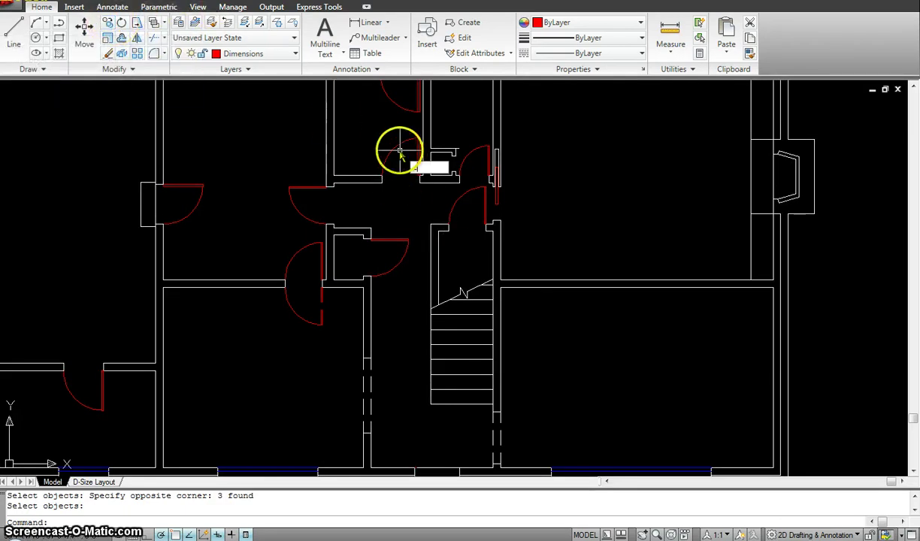
text(co)
key(Return)
Window-select the closet door for copying.
click(367, 122)
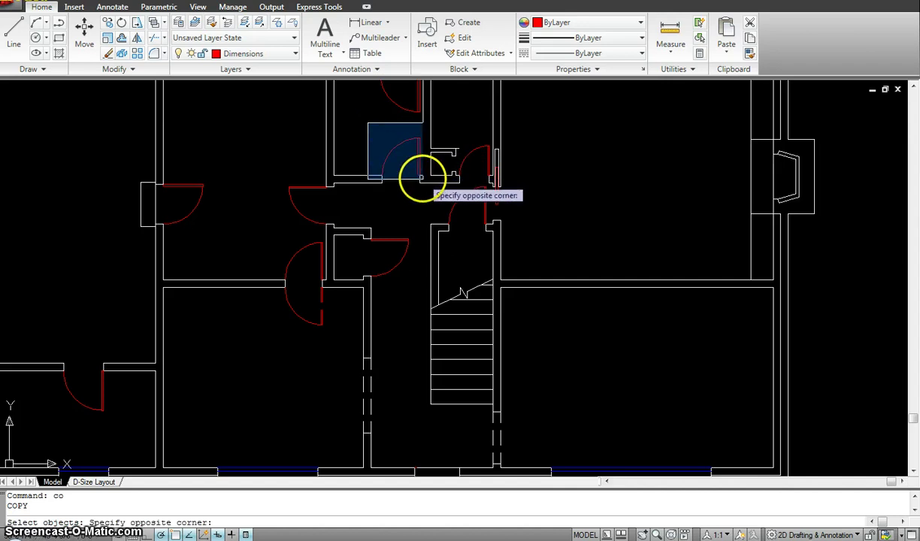
click(422, 179)
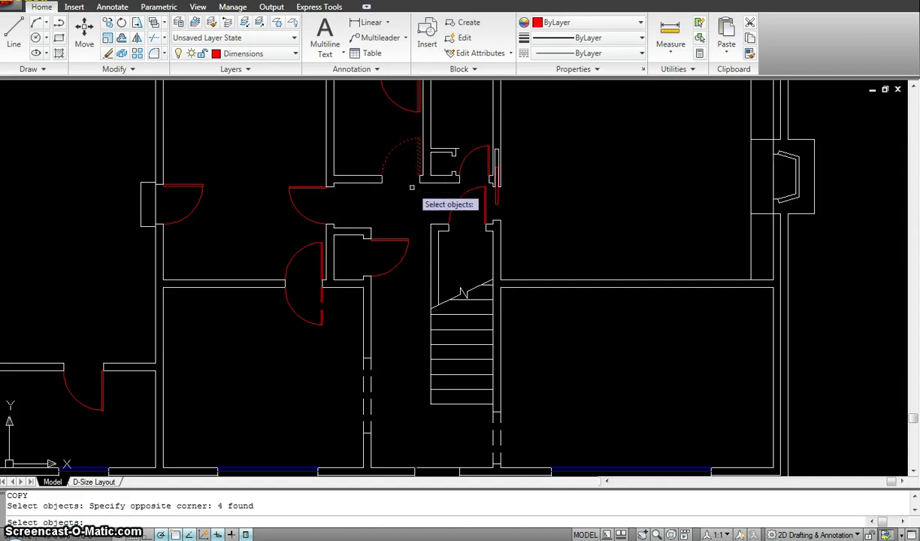
key(Return)
scroll(434, 192, up, 4)
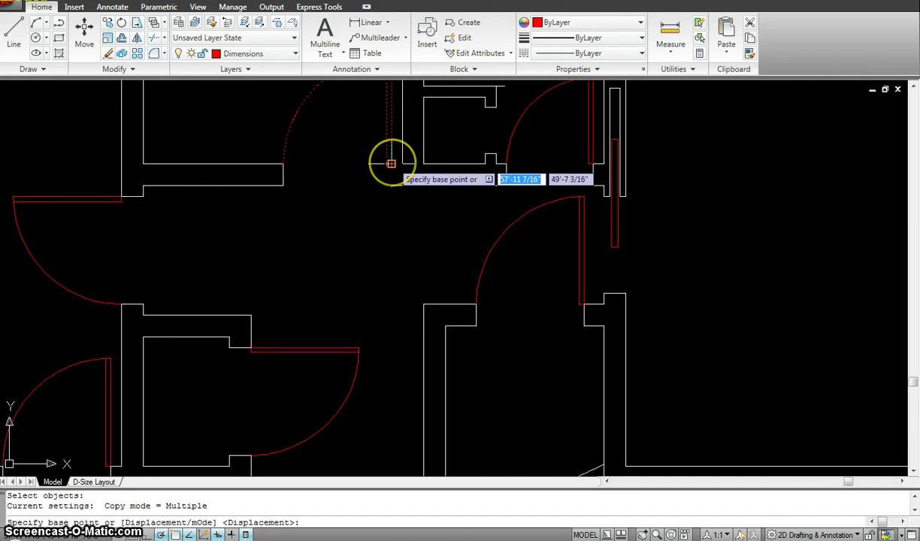
scroll(391, 163, up, 3)
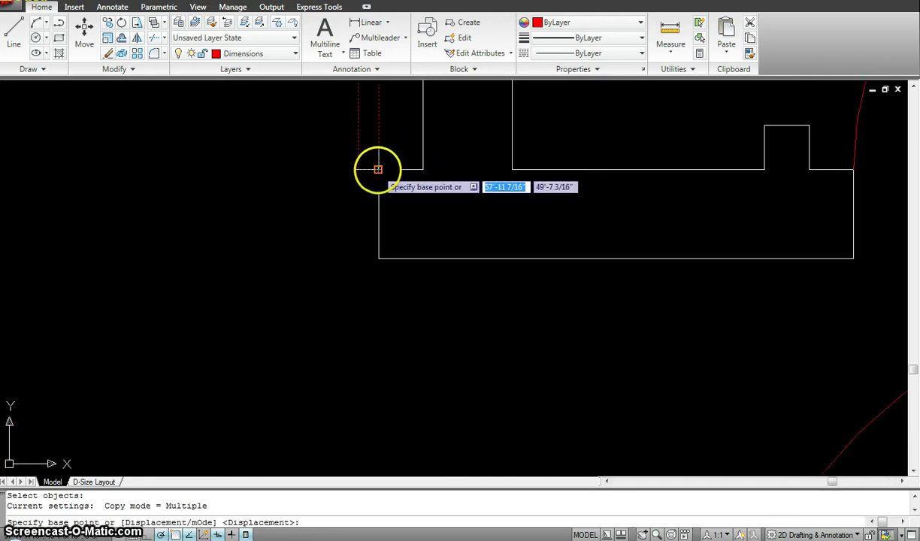
Copy the door from its jamb to the front-wall opening below the stairs.
click(378, 171)
scroll(391, 211, down, 6)
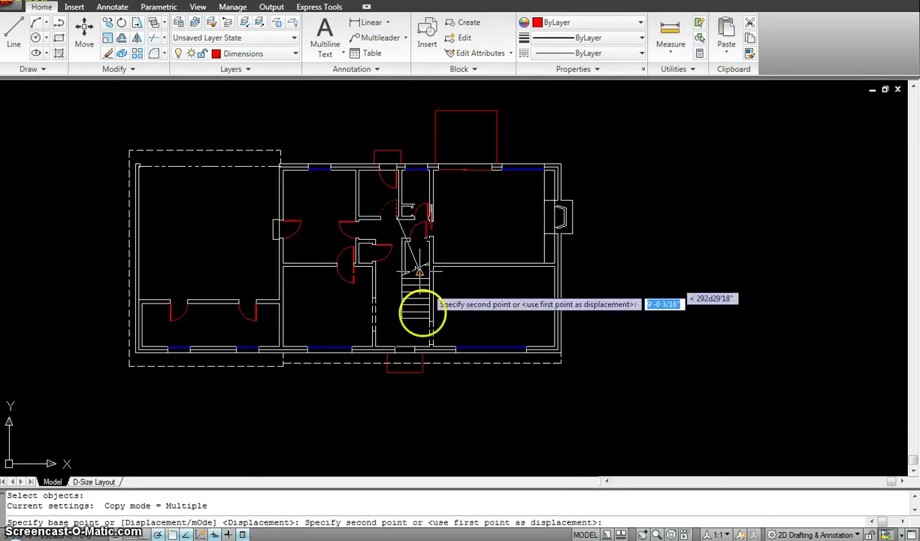
scroll(413, 327, up, 4)
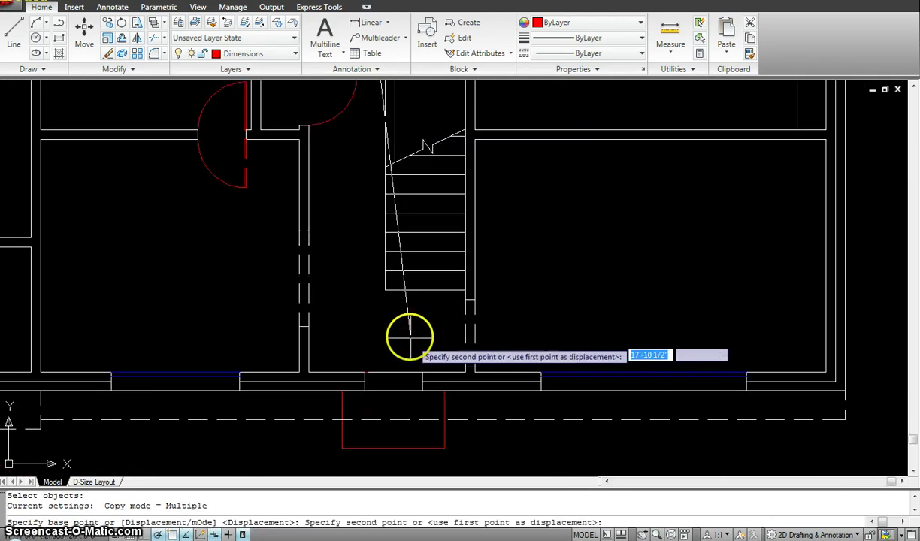
click(423, 372)
key(Escape)
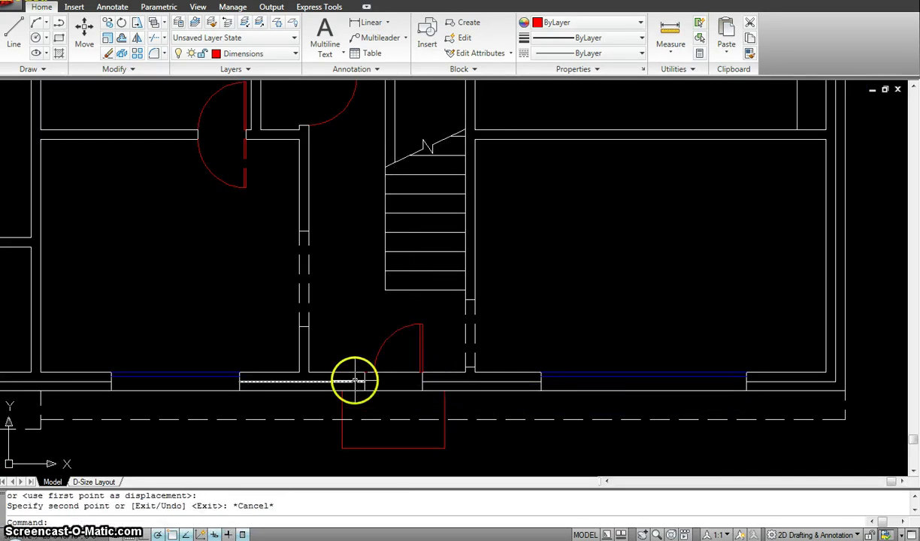
scroll(368, 376, up, 2)
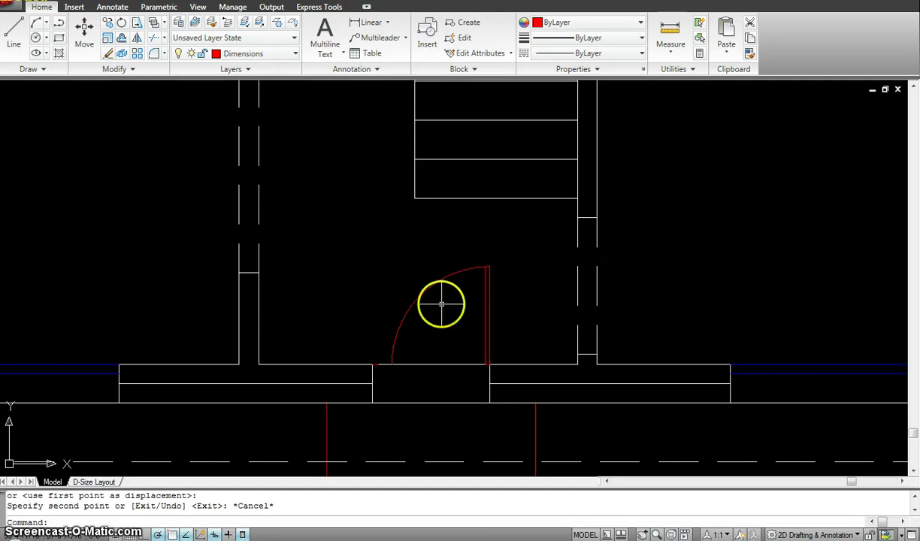
scroll(445, 302, down, 2)
scroll(456, 223, down, 2)
middle_drag(456, 223, 413, 308)
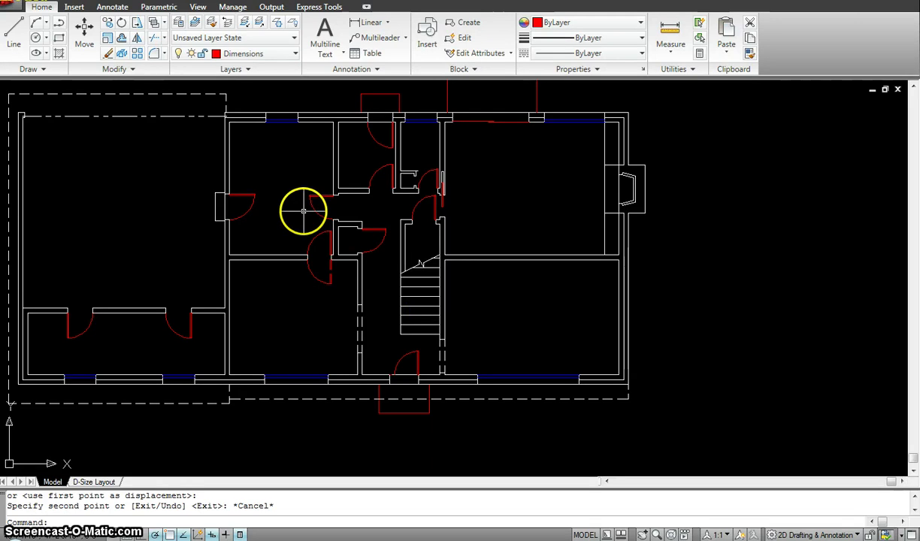
scroll(445, 251, down, 2)
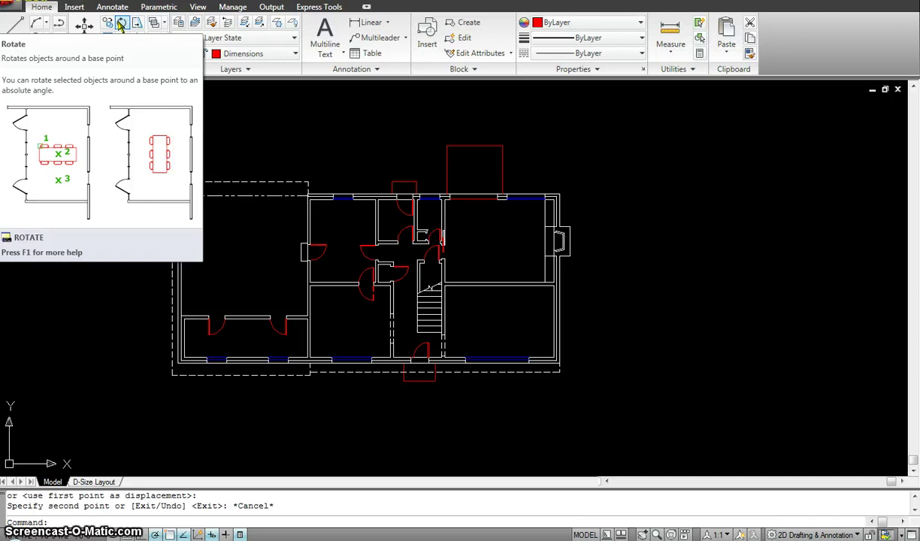
key(Escape)
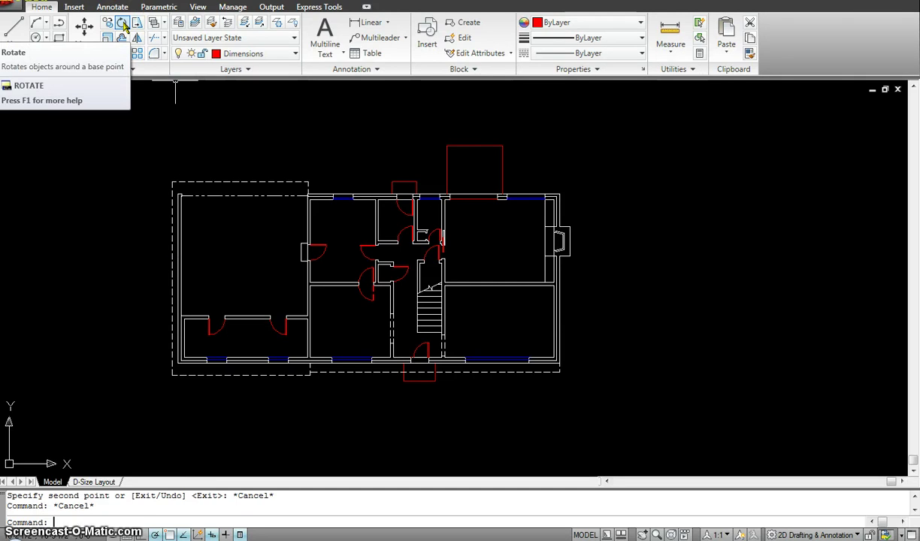
Rotate the left door 90° about the wall corner so it swings down into the room below.
click(121, 22)
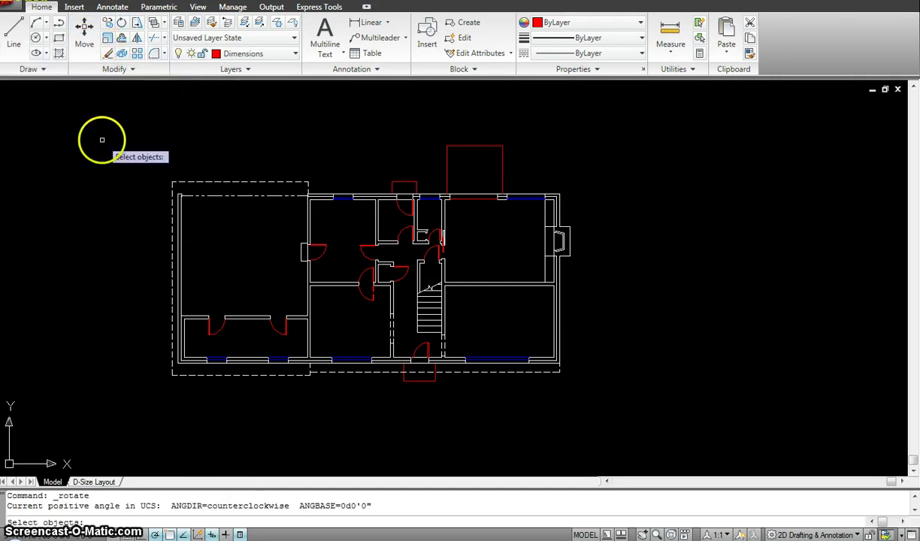
click(328, 286)
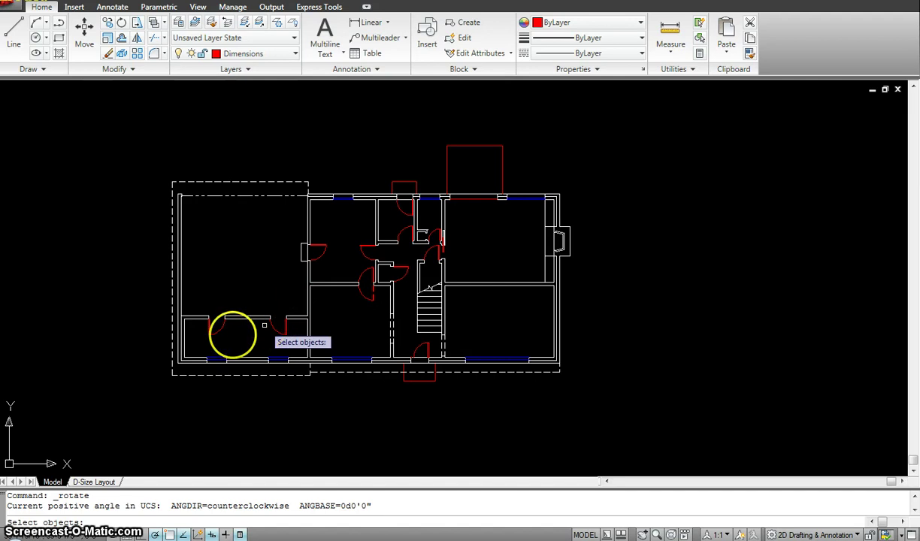
scroll(233, 335, up, 2)
click(225, 346)
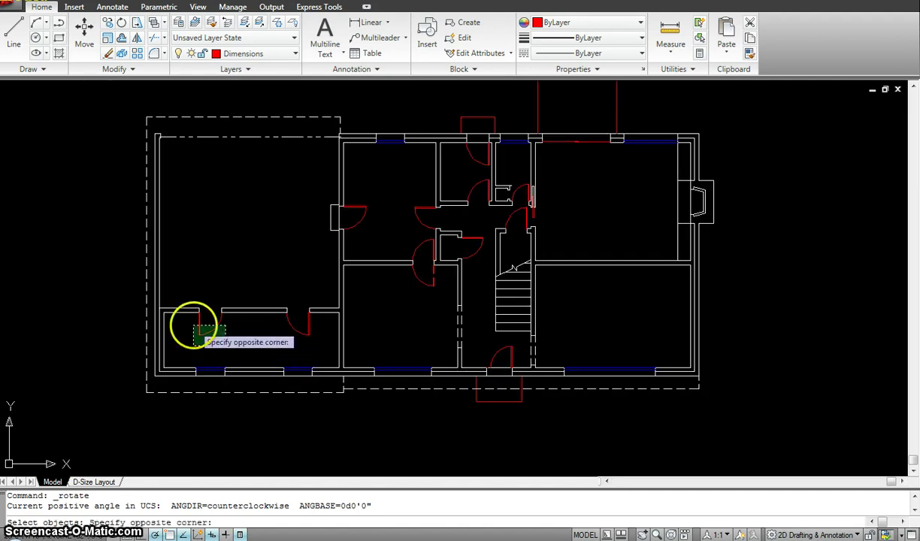
click(194, 325)
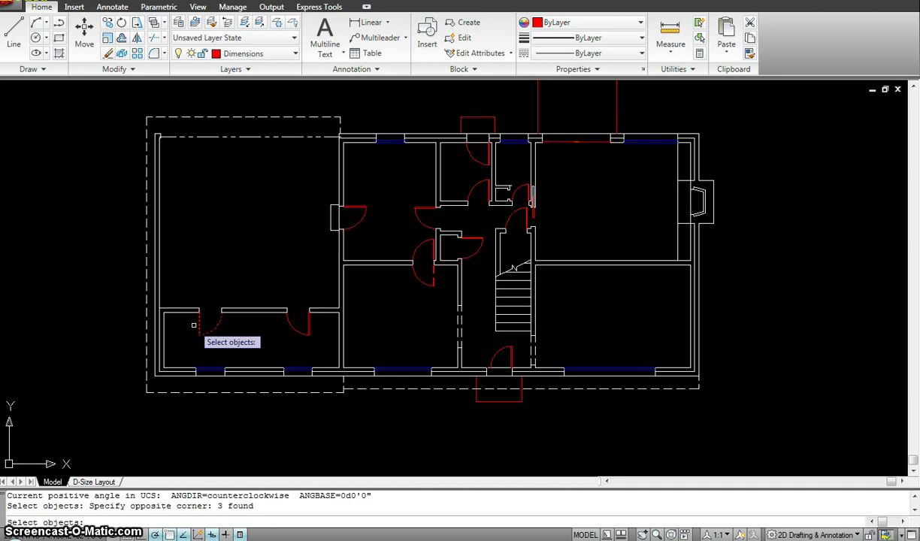
key(Return)
scroll(184, 338, up, 2)
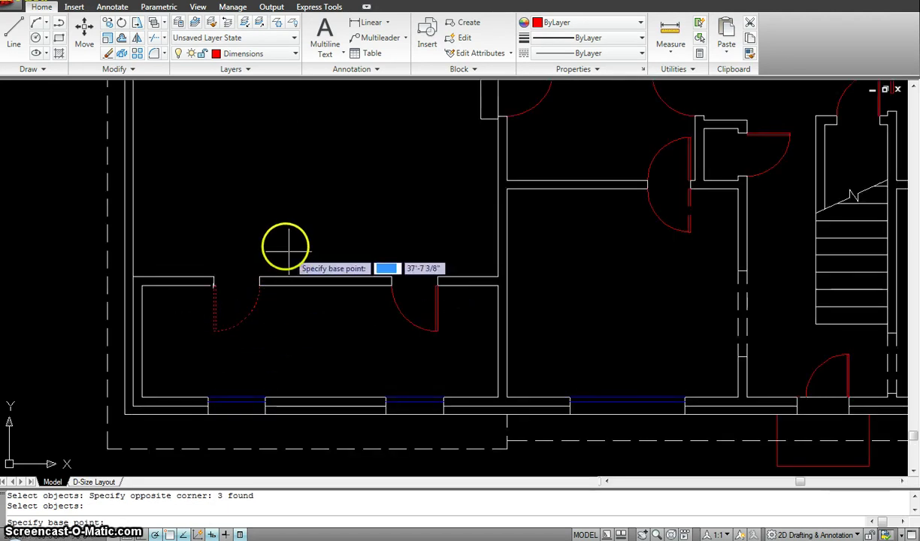
scroll(259, 289, up, 2)
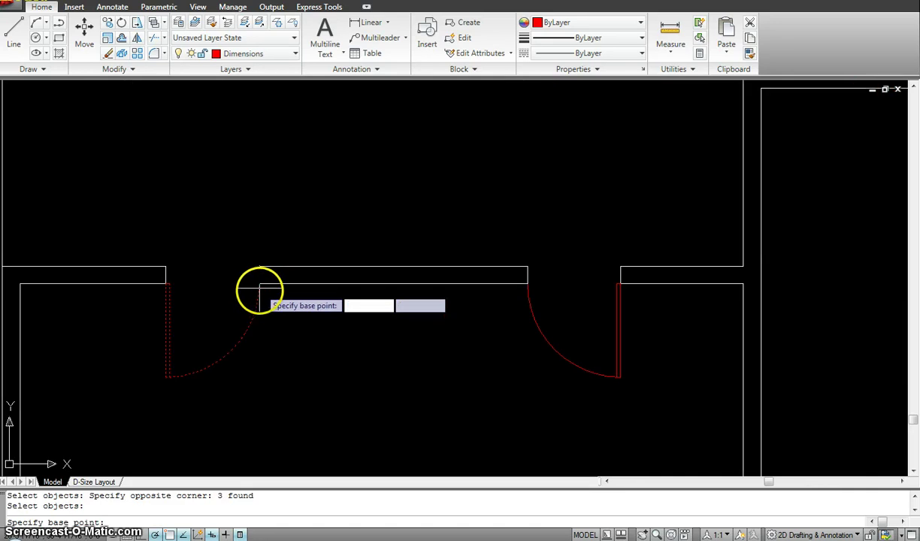
click(259, 285)
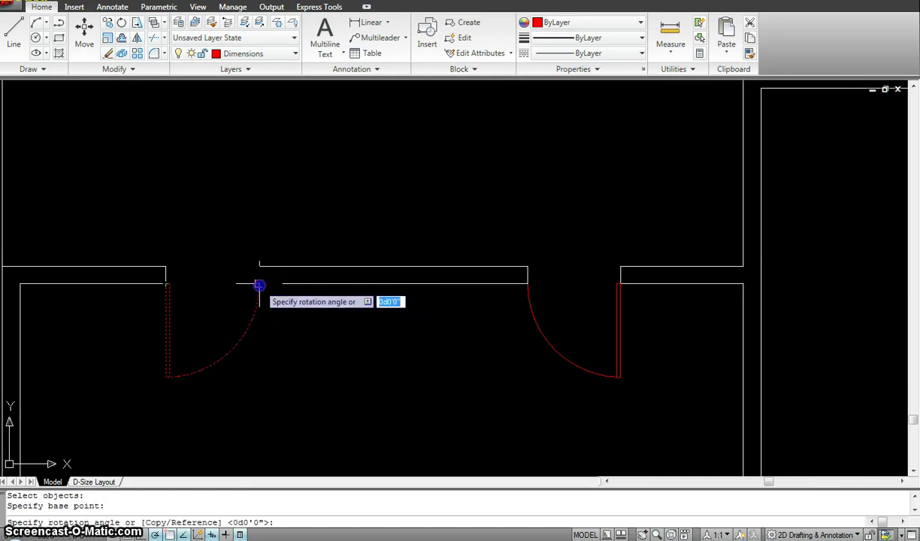
scroll(295, 308, down, 2)
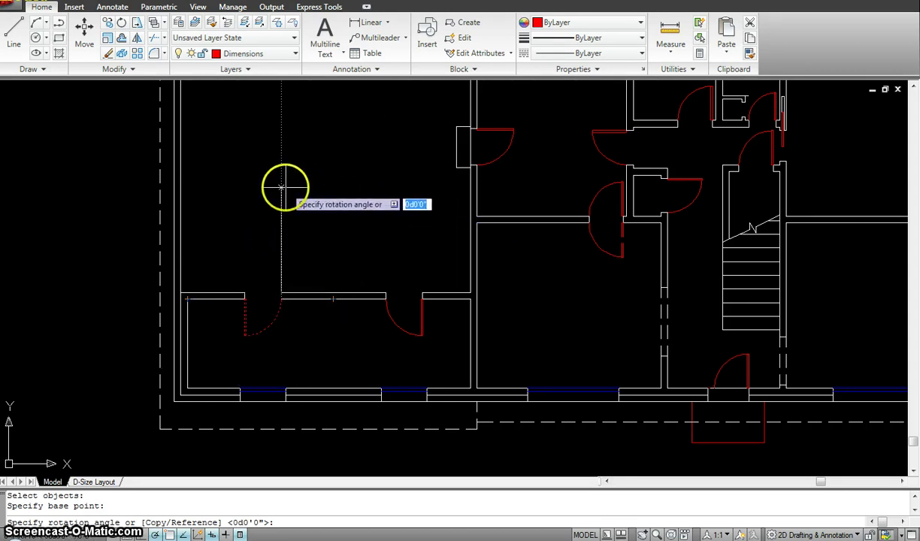
click(283, 186)
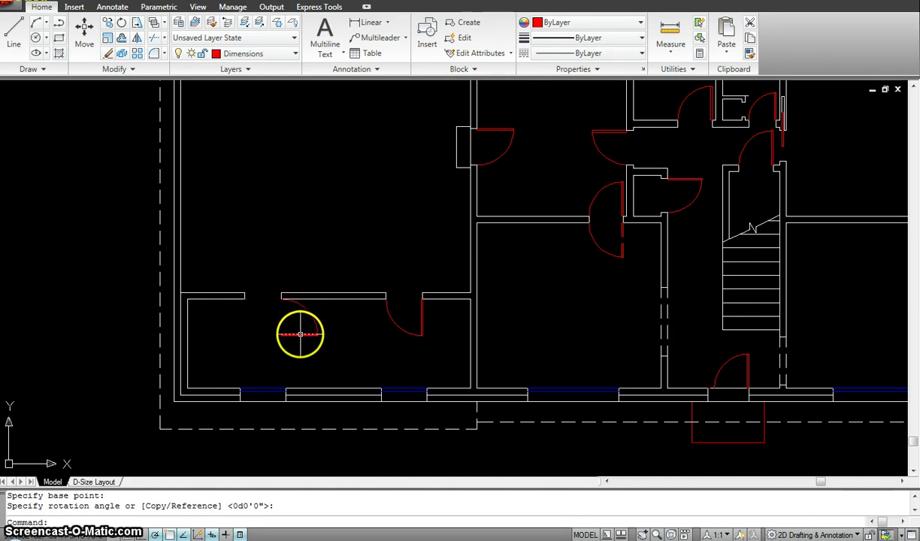
scroll(300, 333, down, 5)
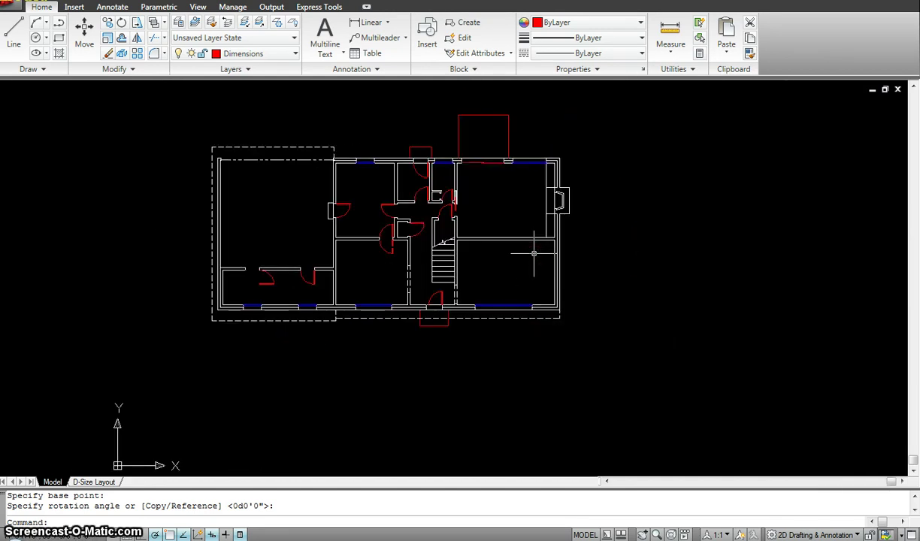
text(r)
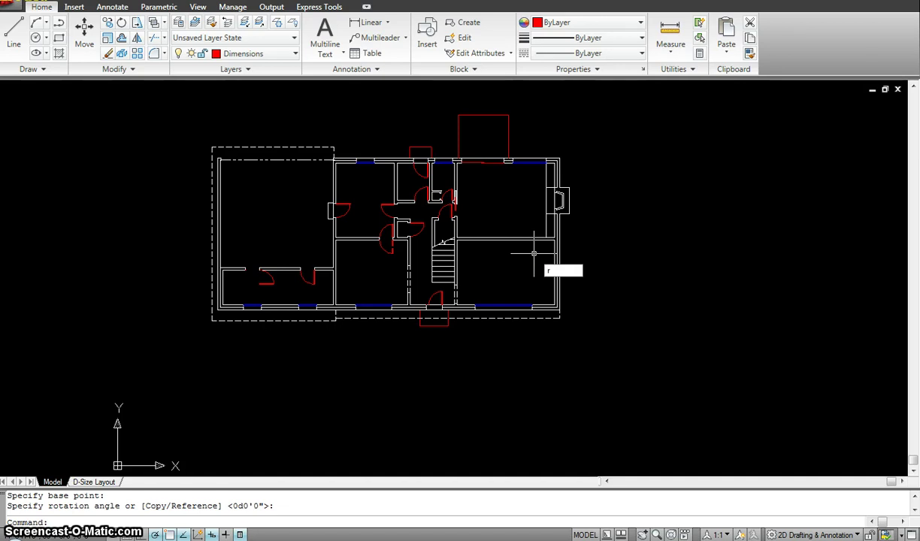
text(o)
key(Return)
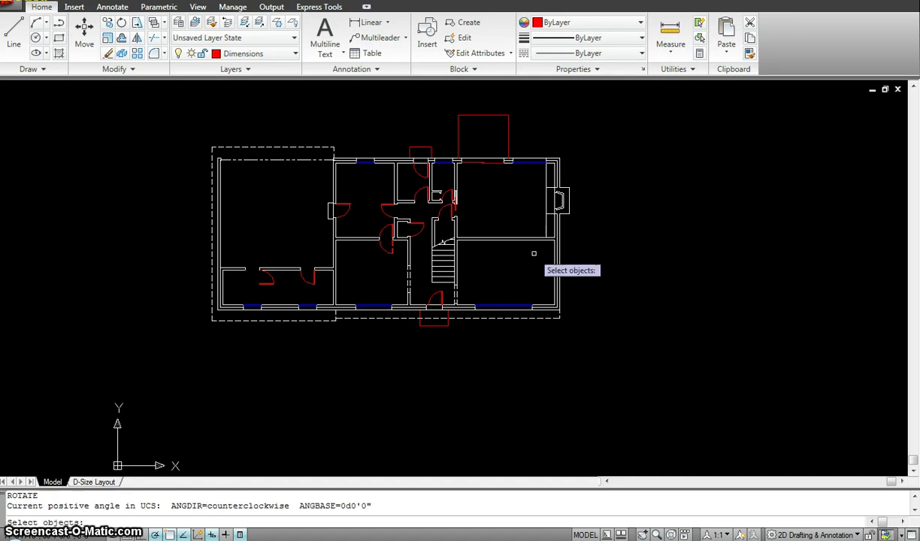
click(175, 98)
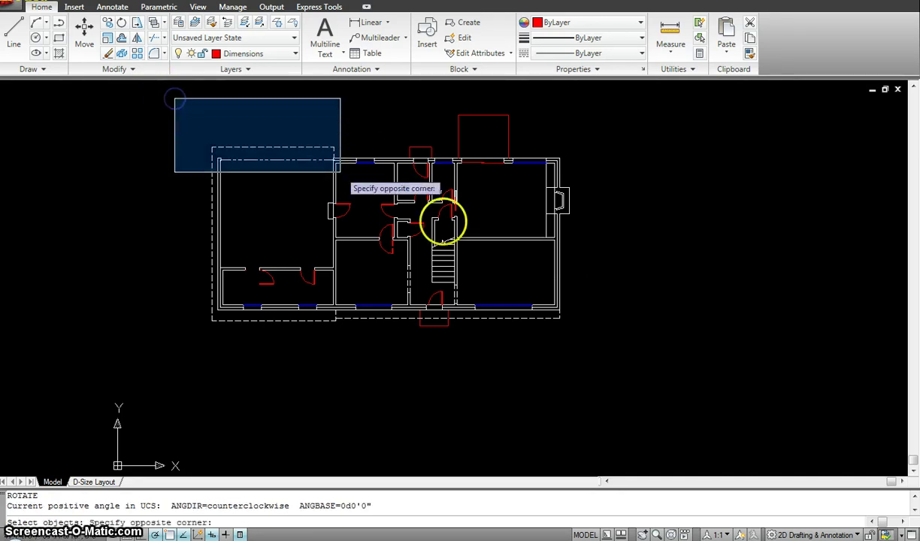
click(598, 344)
key(Return)
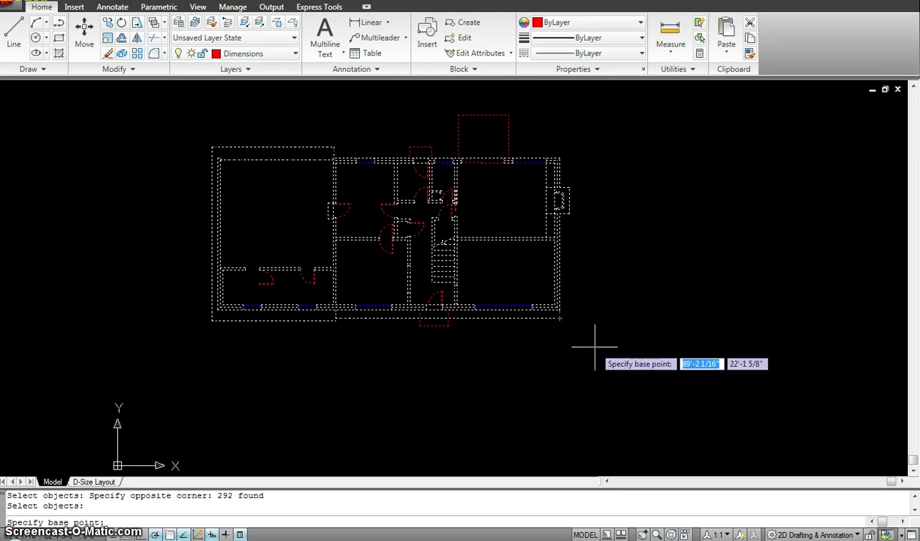
click(590, 350)
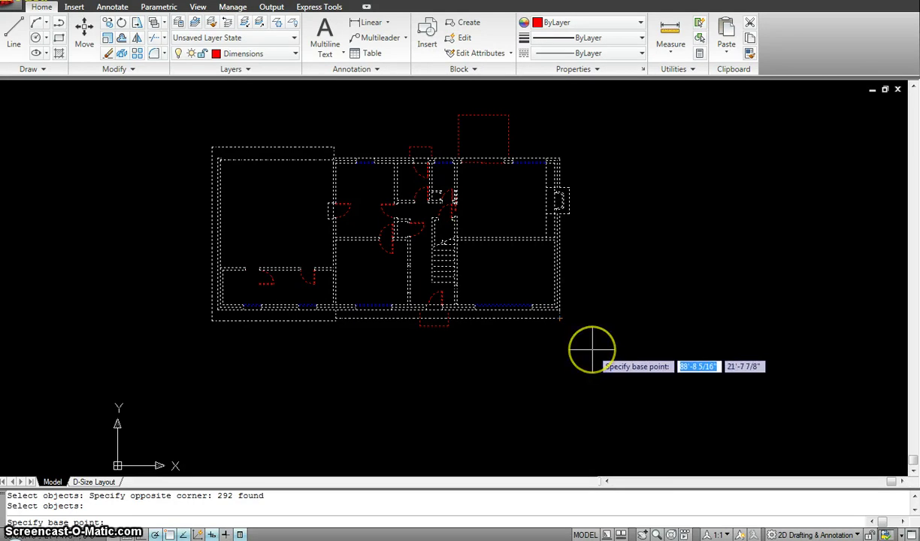
click(592, 350)
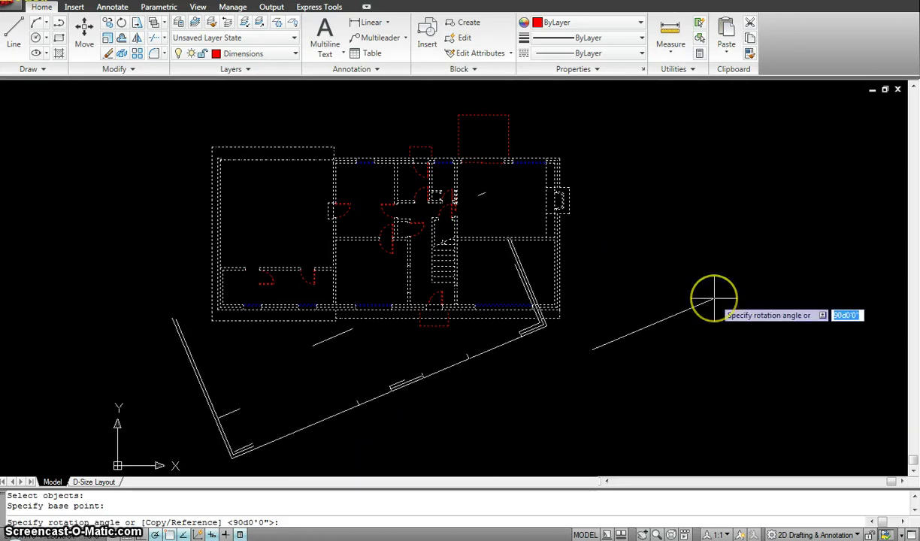
text(4)
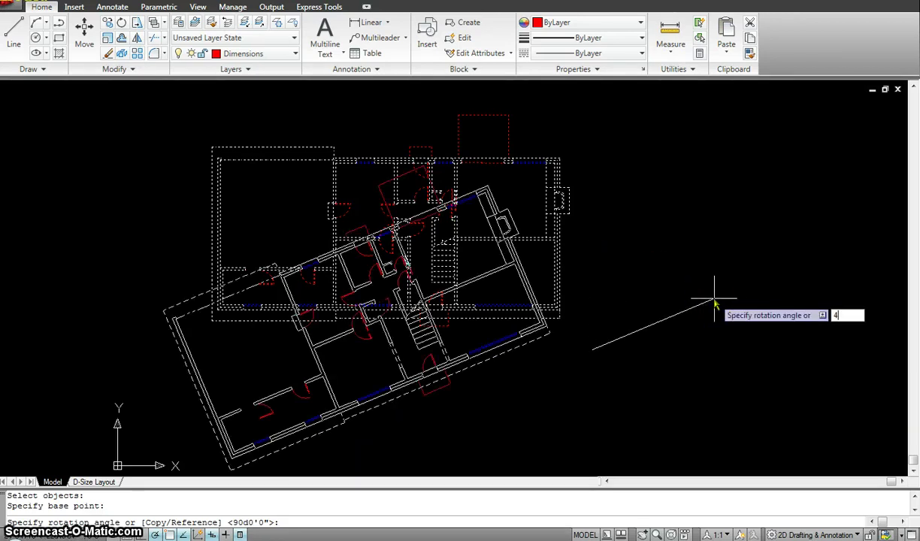
text(5)
key(Return)
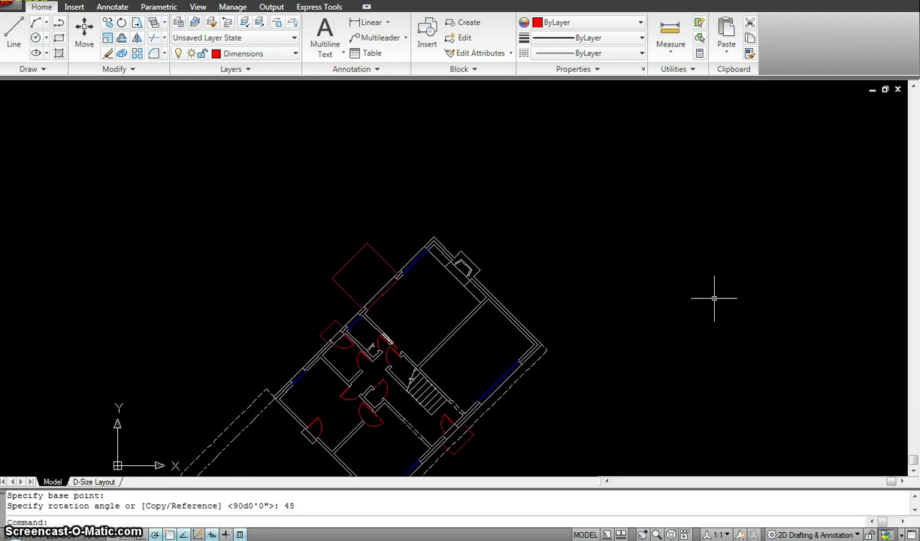
middle_drag(462, 325, 489, 233)
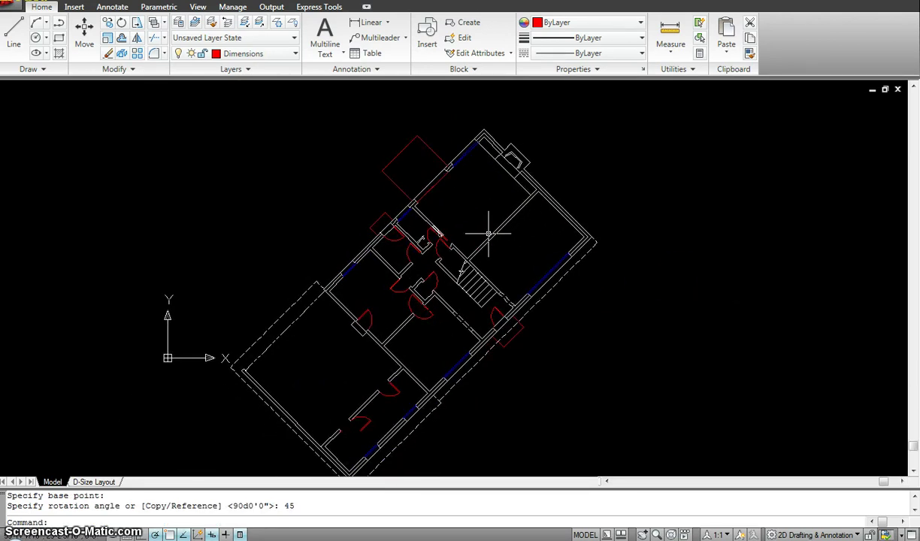
key(ctrl+z)
key(ctrl+z)
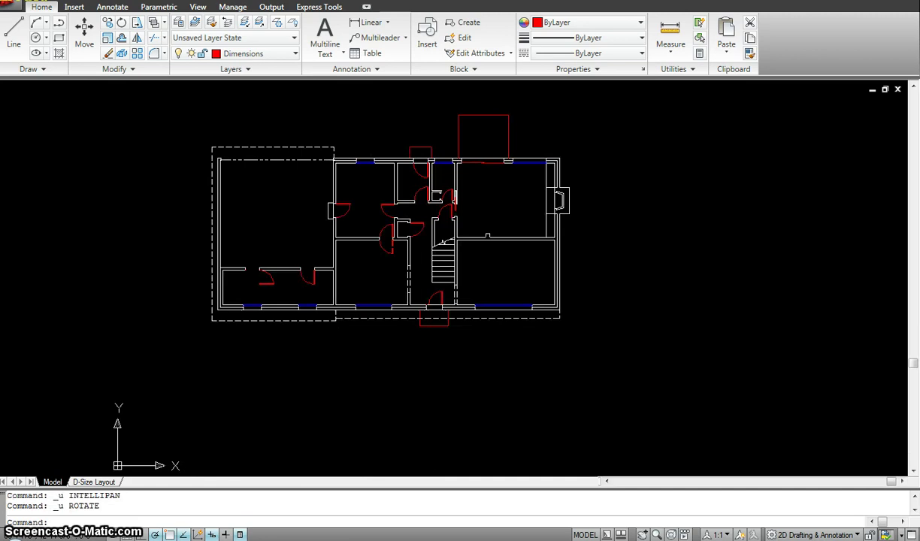
key(Escape)
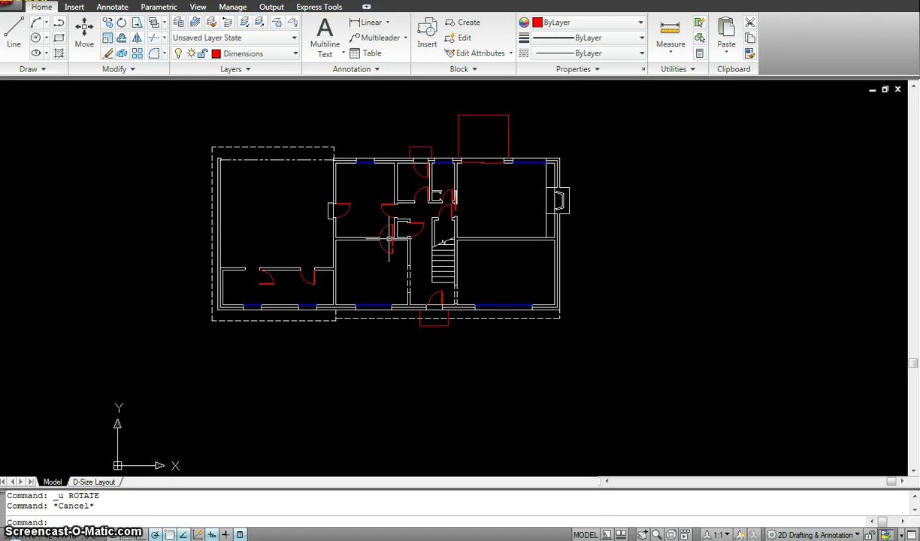
click(139, 24)
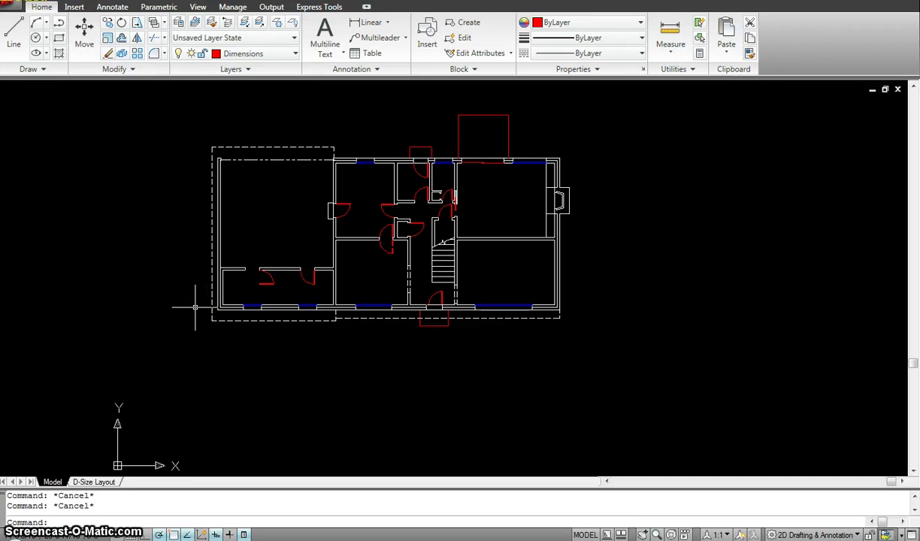
key(Return)
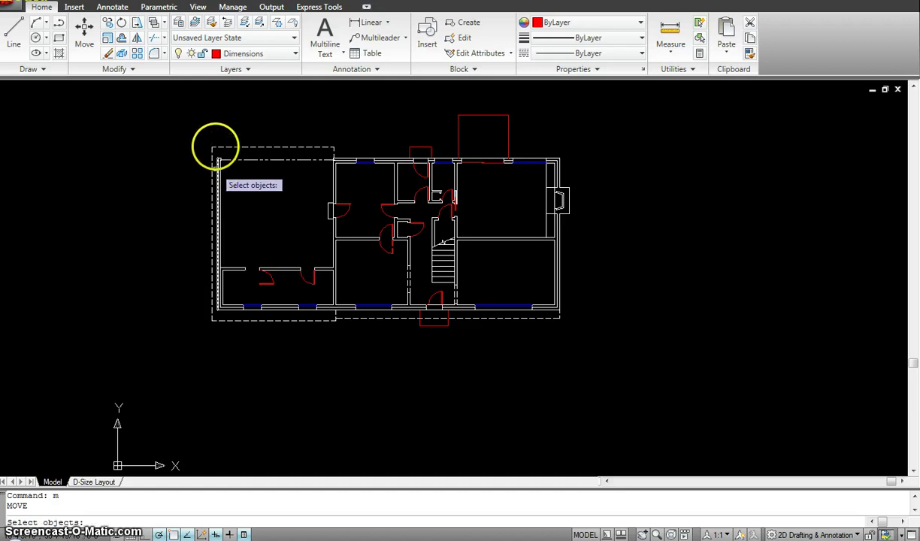
click(173, 114)
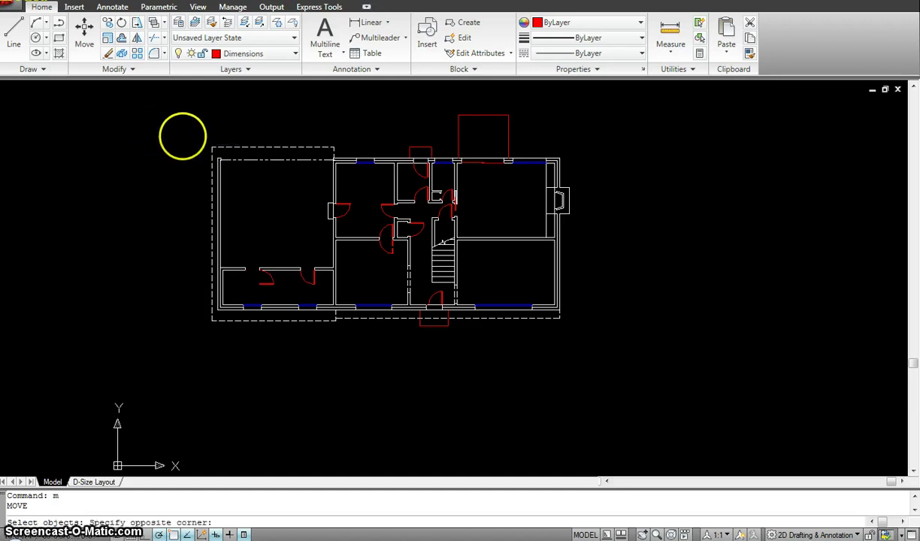
click(228, 353)
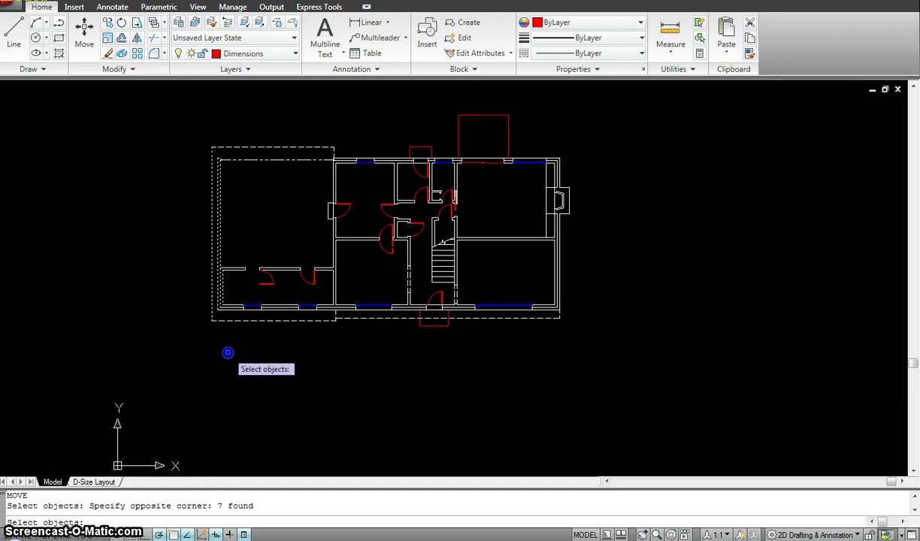
key(Return)
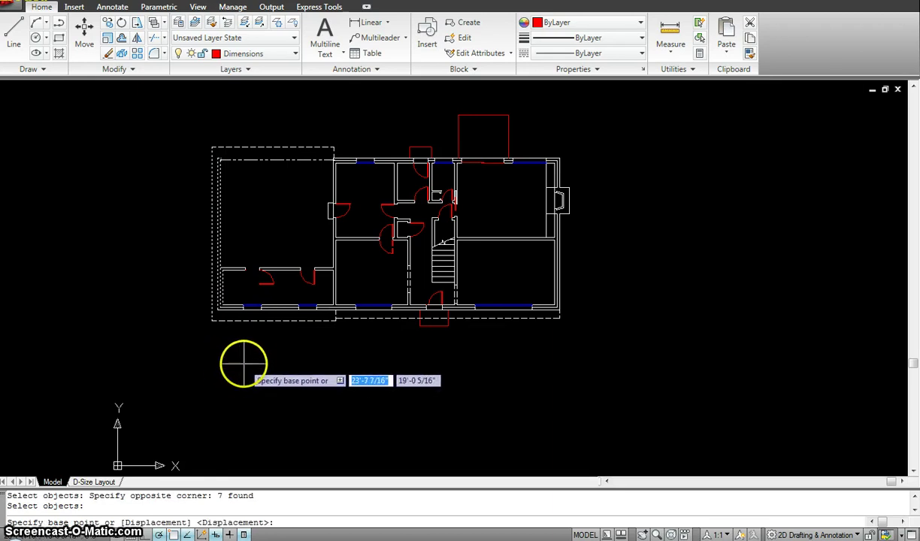
click(246, 361)
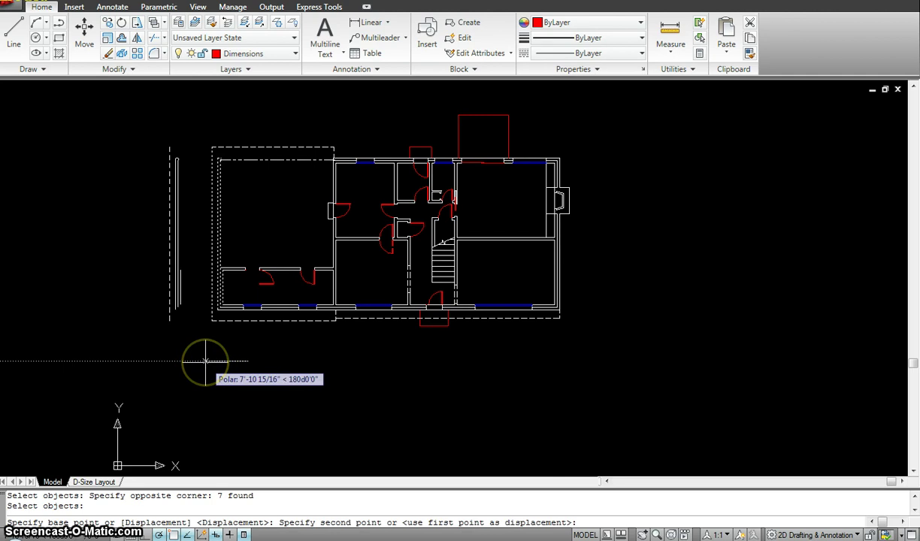
text(2)
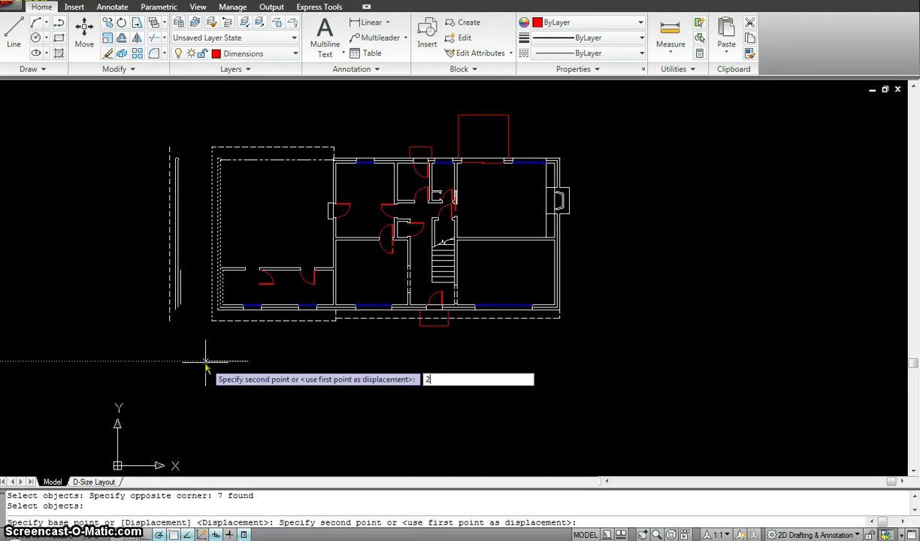
text(')
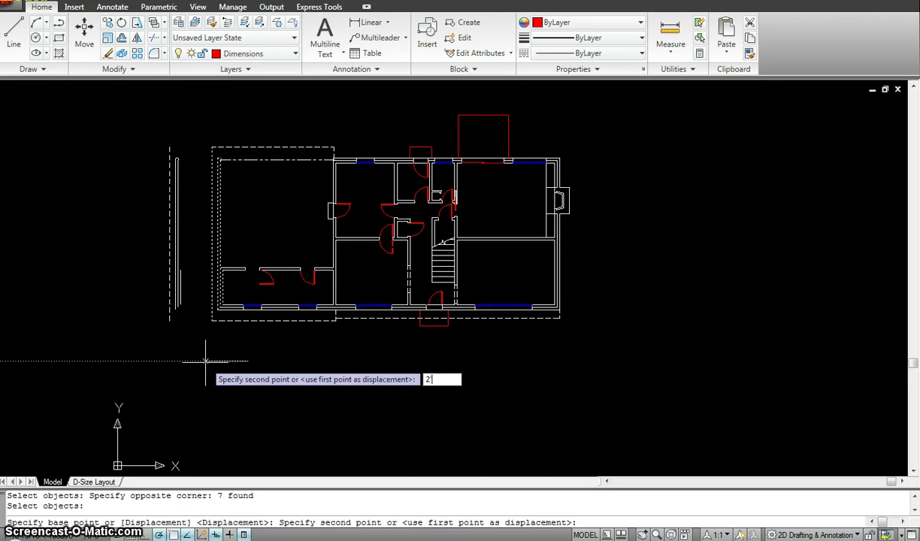
key(Return)
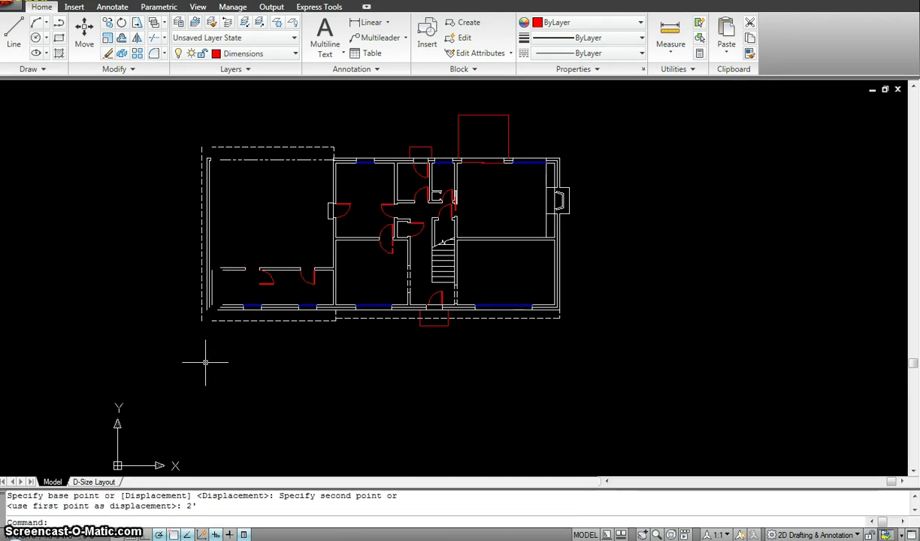
mouse_move(202, 311)
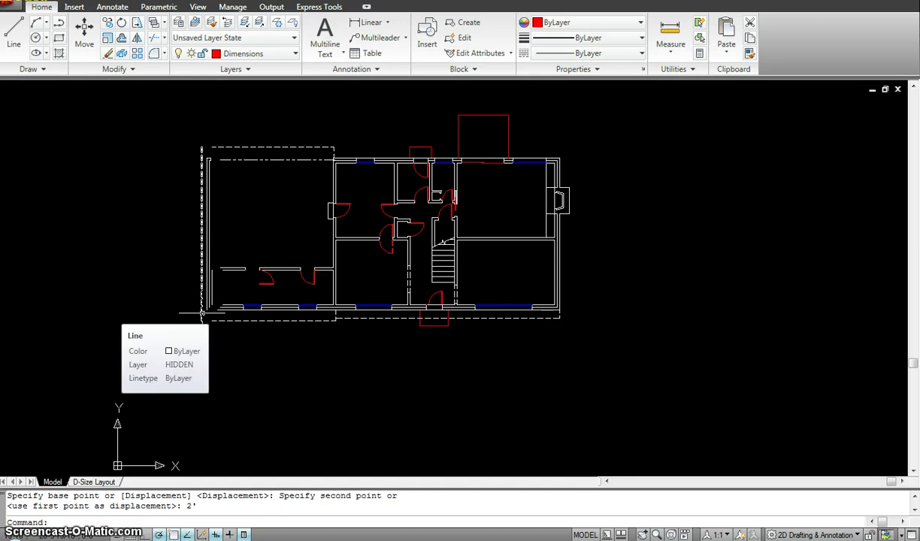
scroll(203, 309, up, 4)
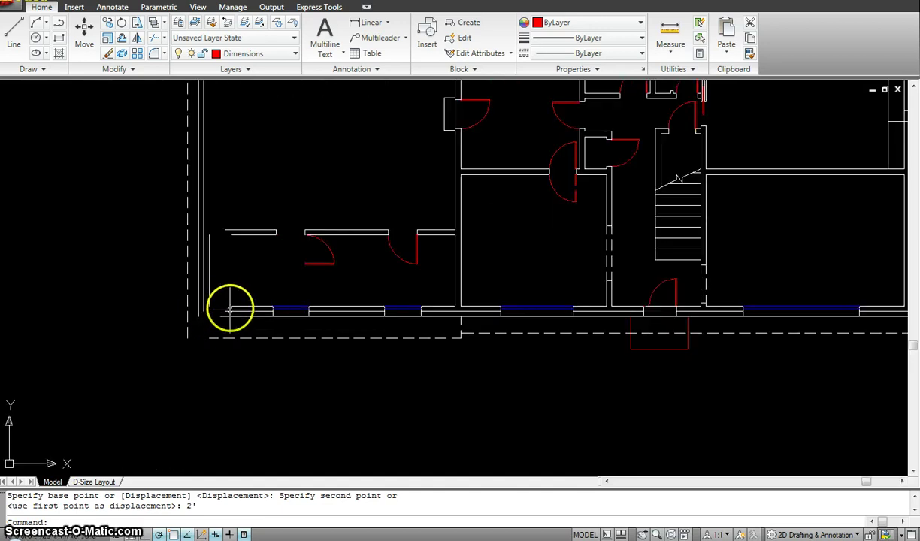
scroll(239, 225, down, 3)
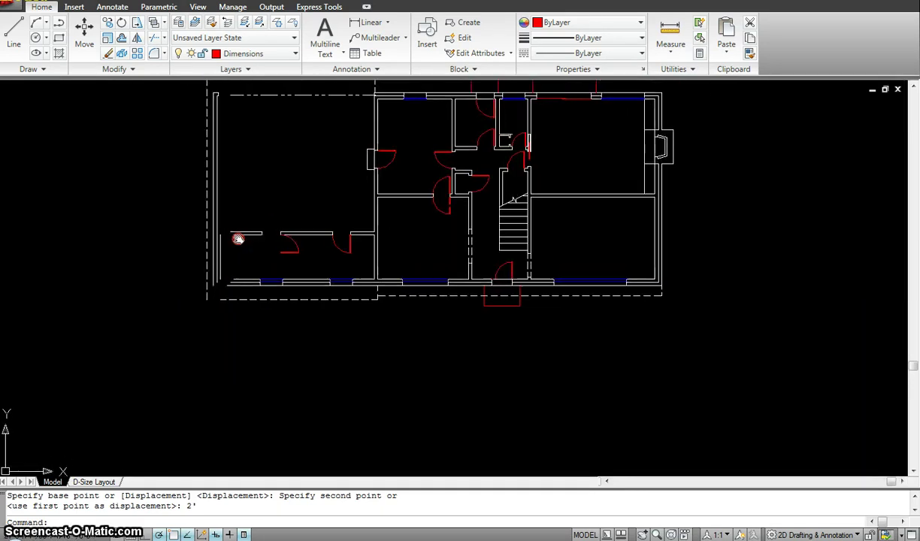
middle_drag(238, 239, 240, 257)
key(ctrl+z)
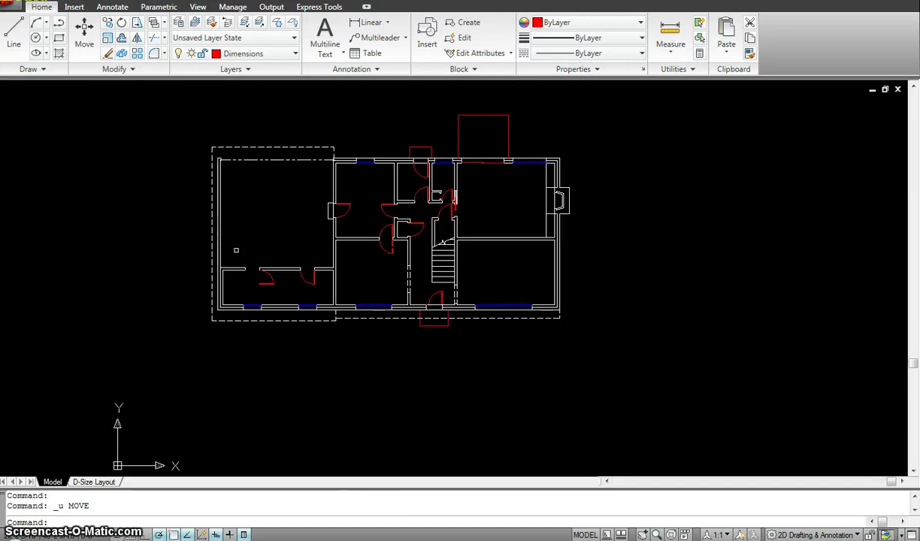
click(256, 237)
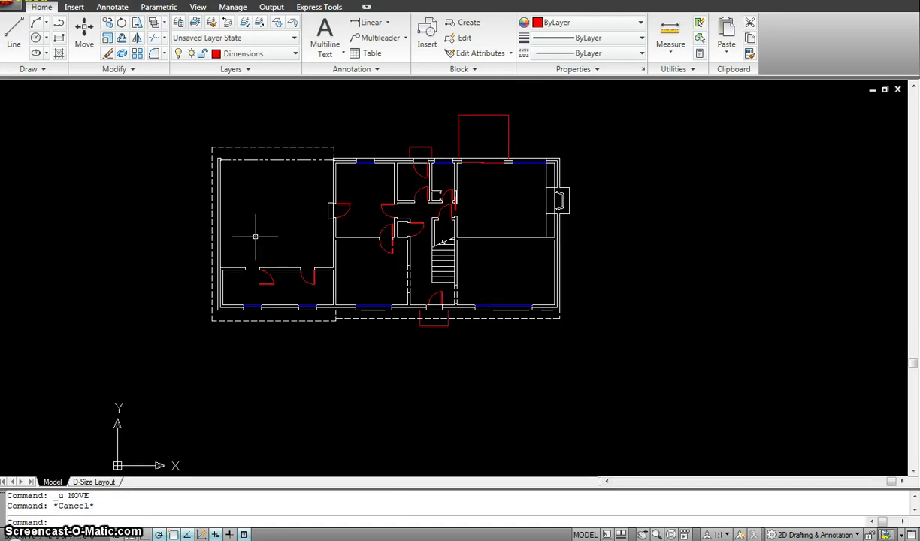
Freeze the A-Doors and A-Windows layers with LAYFRZ by picking a door and a window.
click(251, 241)
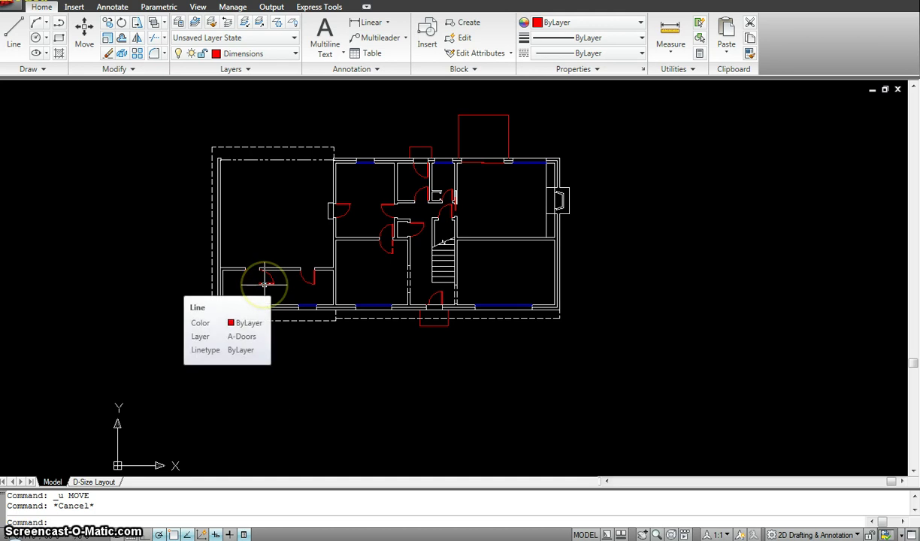
click(267, 232)
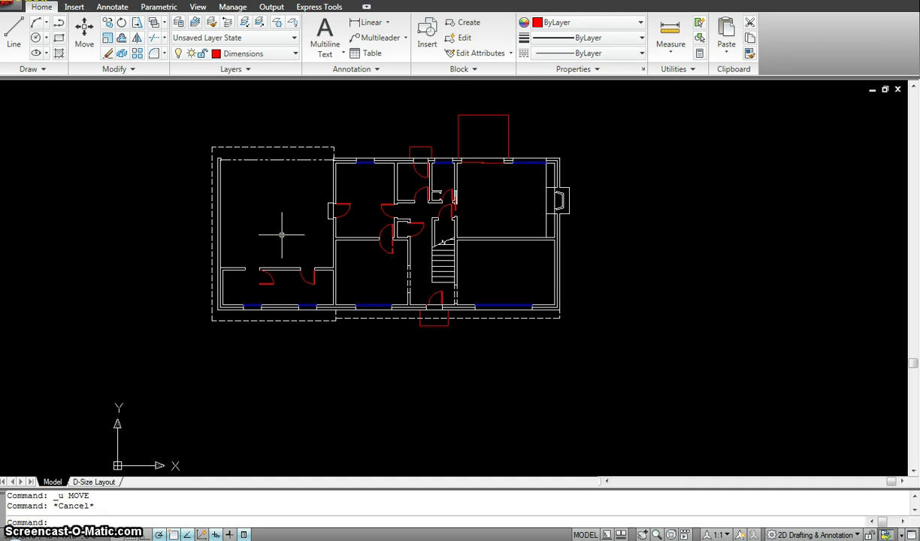
text(layfrz)
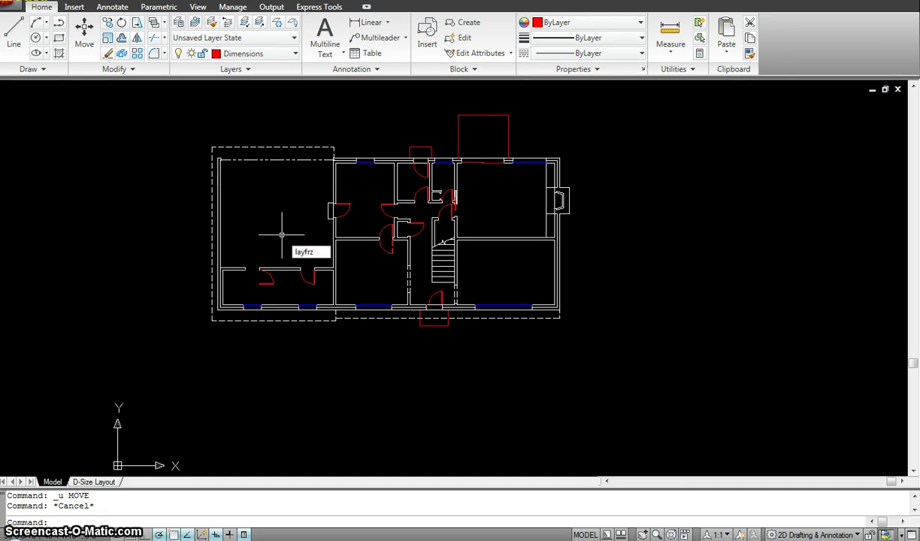
key(Return)
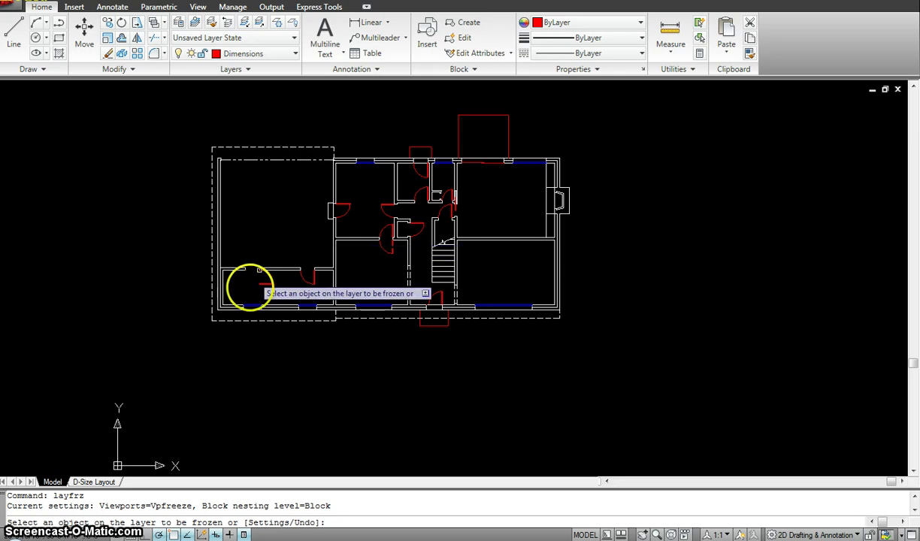
click(267, 281)
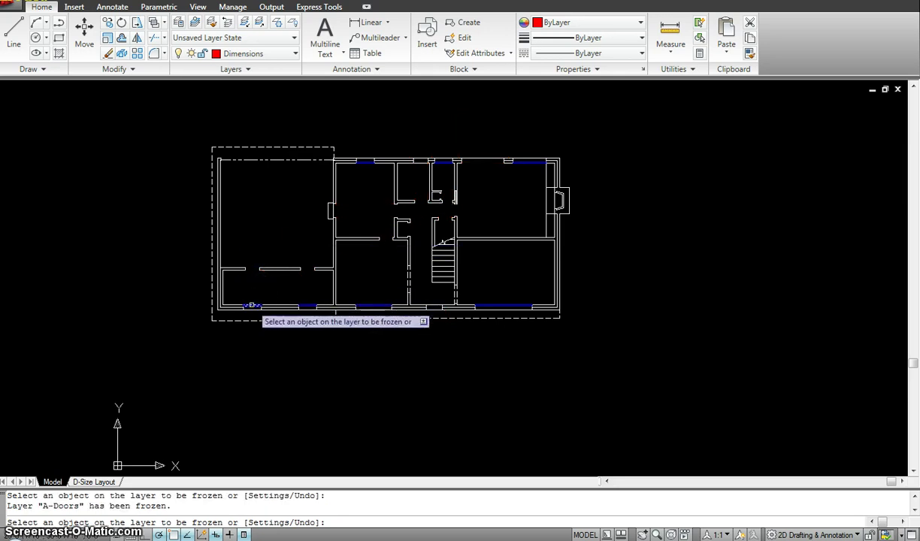
click(253, 302)
key(Escape)
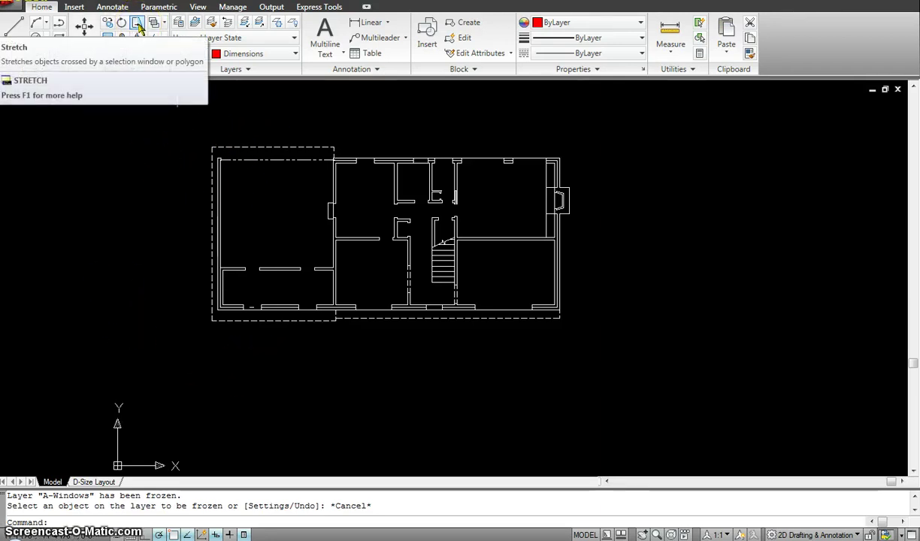
key(Escape)
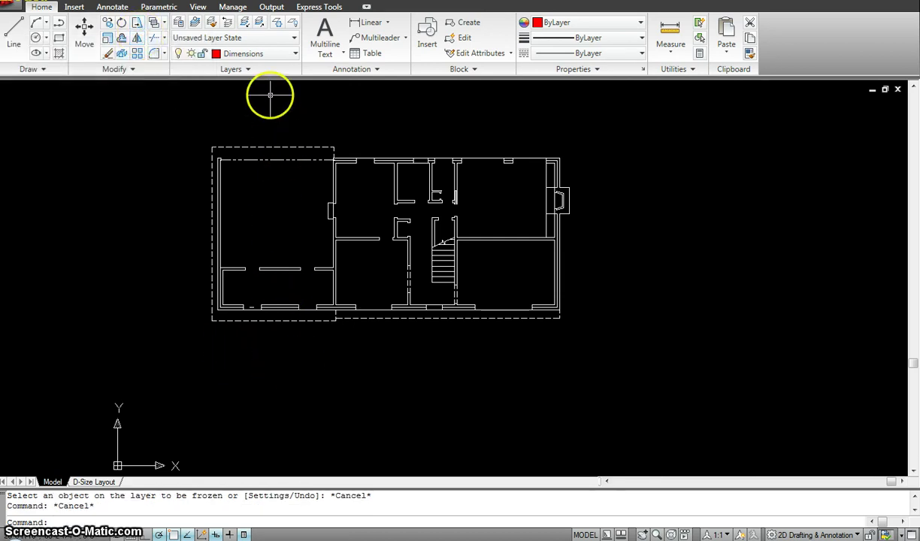
Stretch the left room's outer wall 5' to the left using a crossing-window selection.
key(Escape)
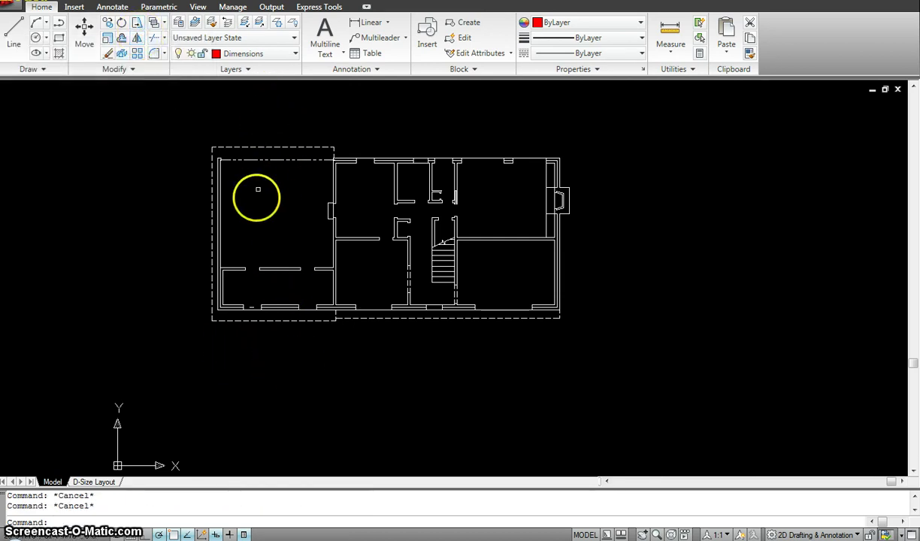
text(s)
key(Return)
click(278, 363)
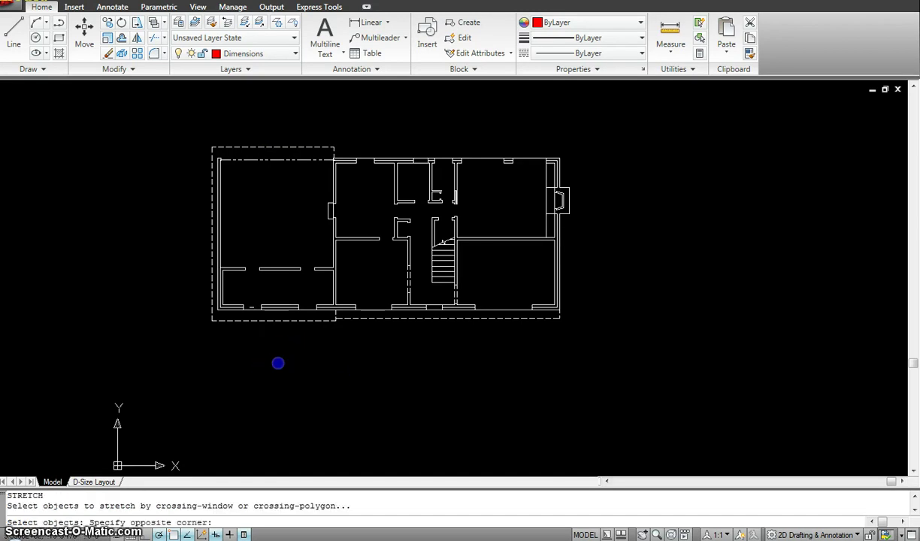
click(190, 118)
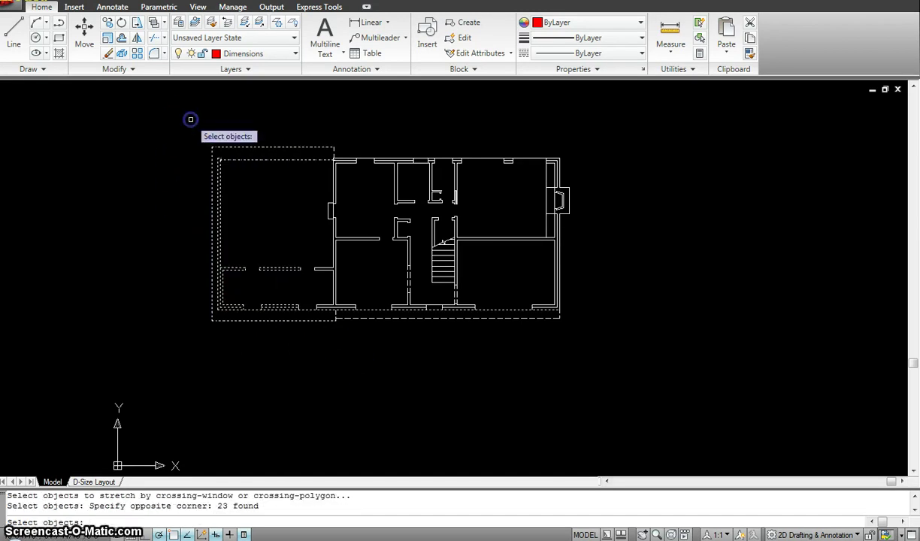
key(Return)
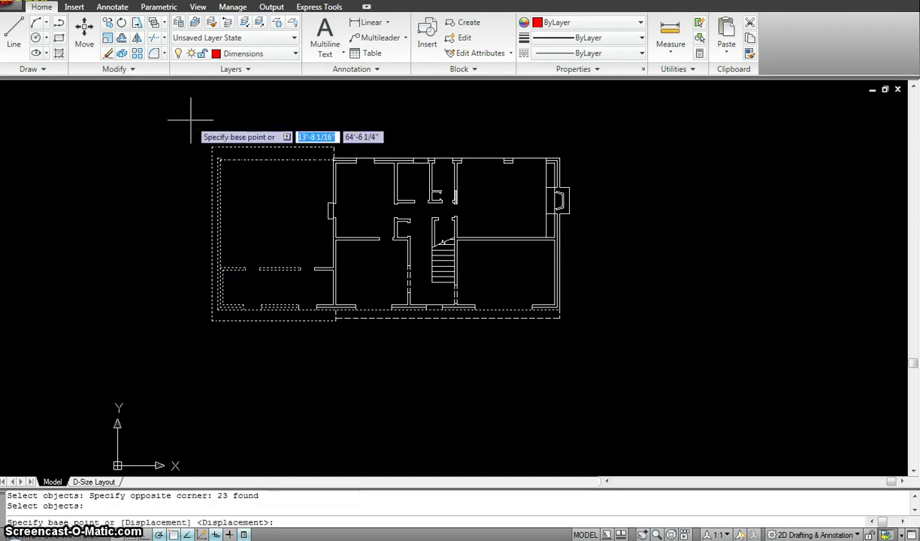
click(300, 398)
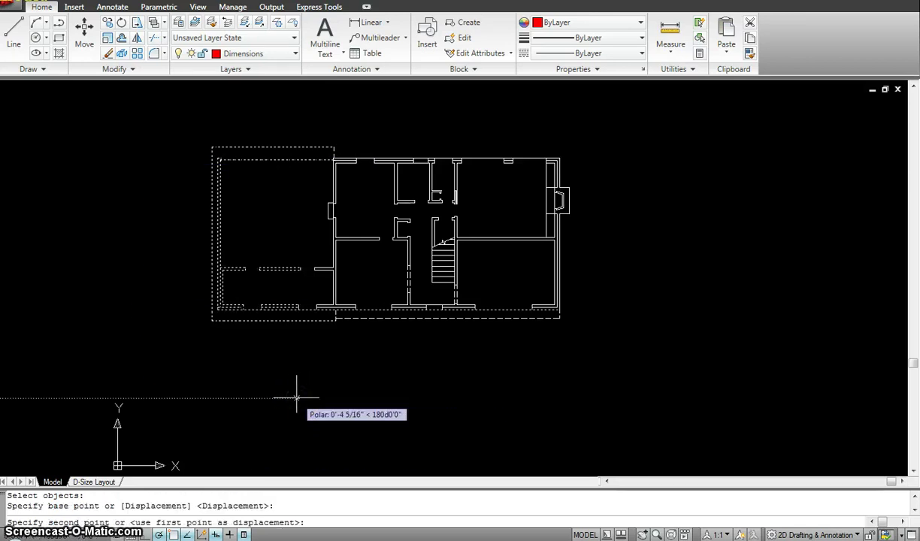
click(237, 398)
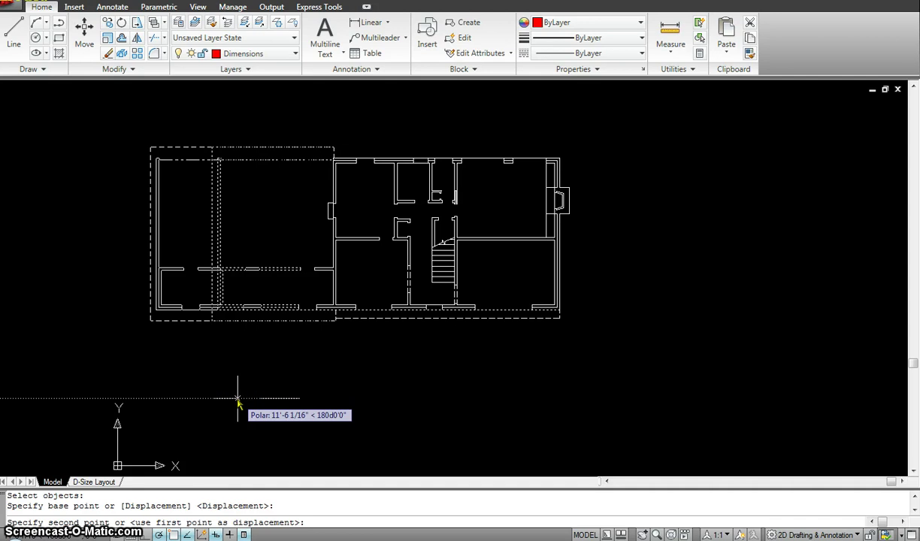
text(5')
key(Return)
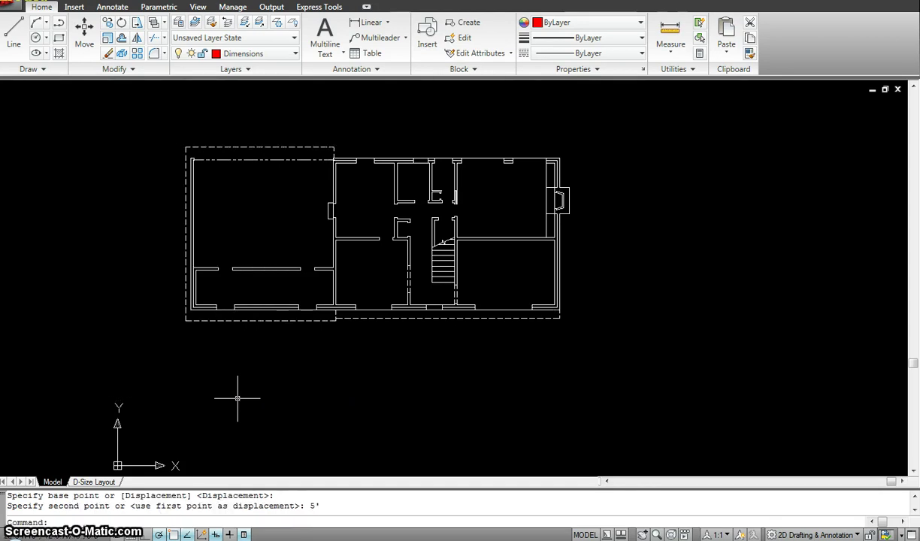